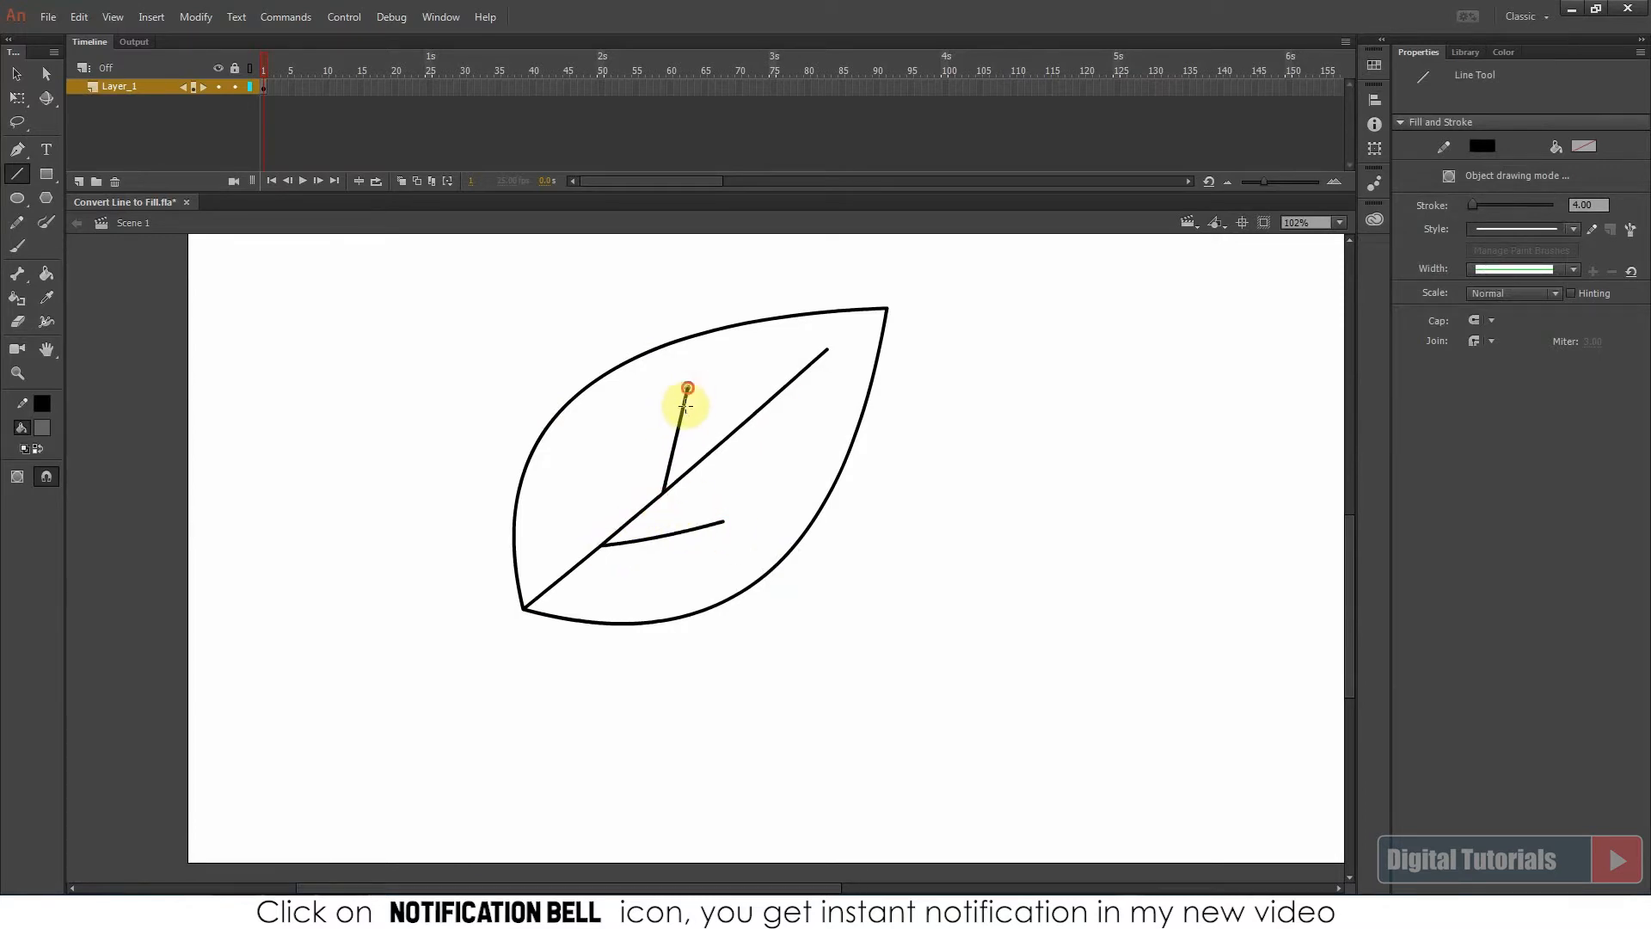
Draw a curved lower vein, two upper side veins and a short stem on the leaf with the Line tool
drag(560, 579, 571, 480)
key(ctrl+z)
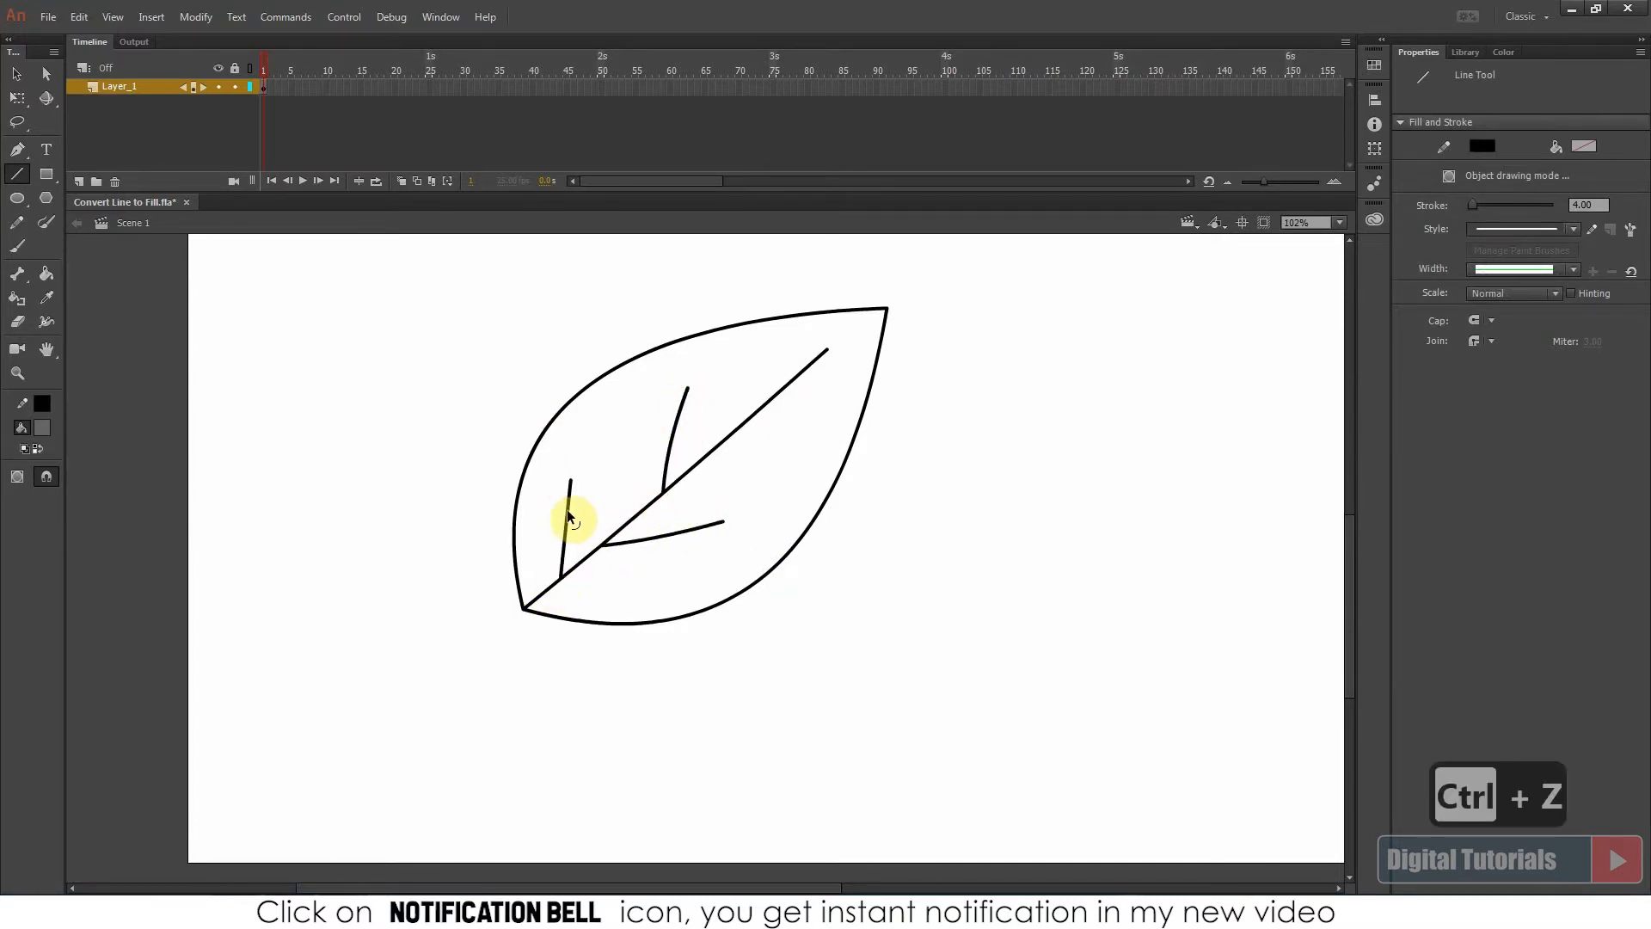
drag(754, 415, 772, 349)
drag(714, 448, 802, 424)
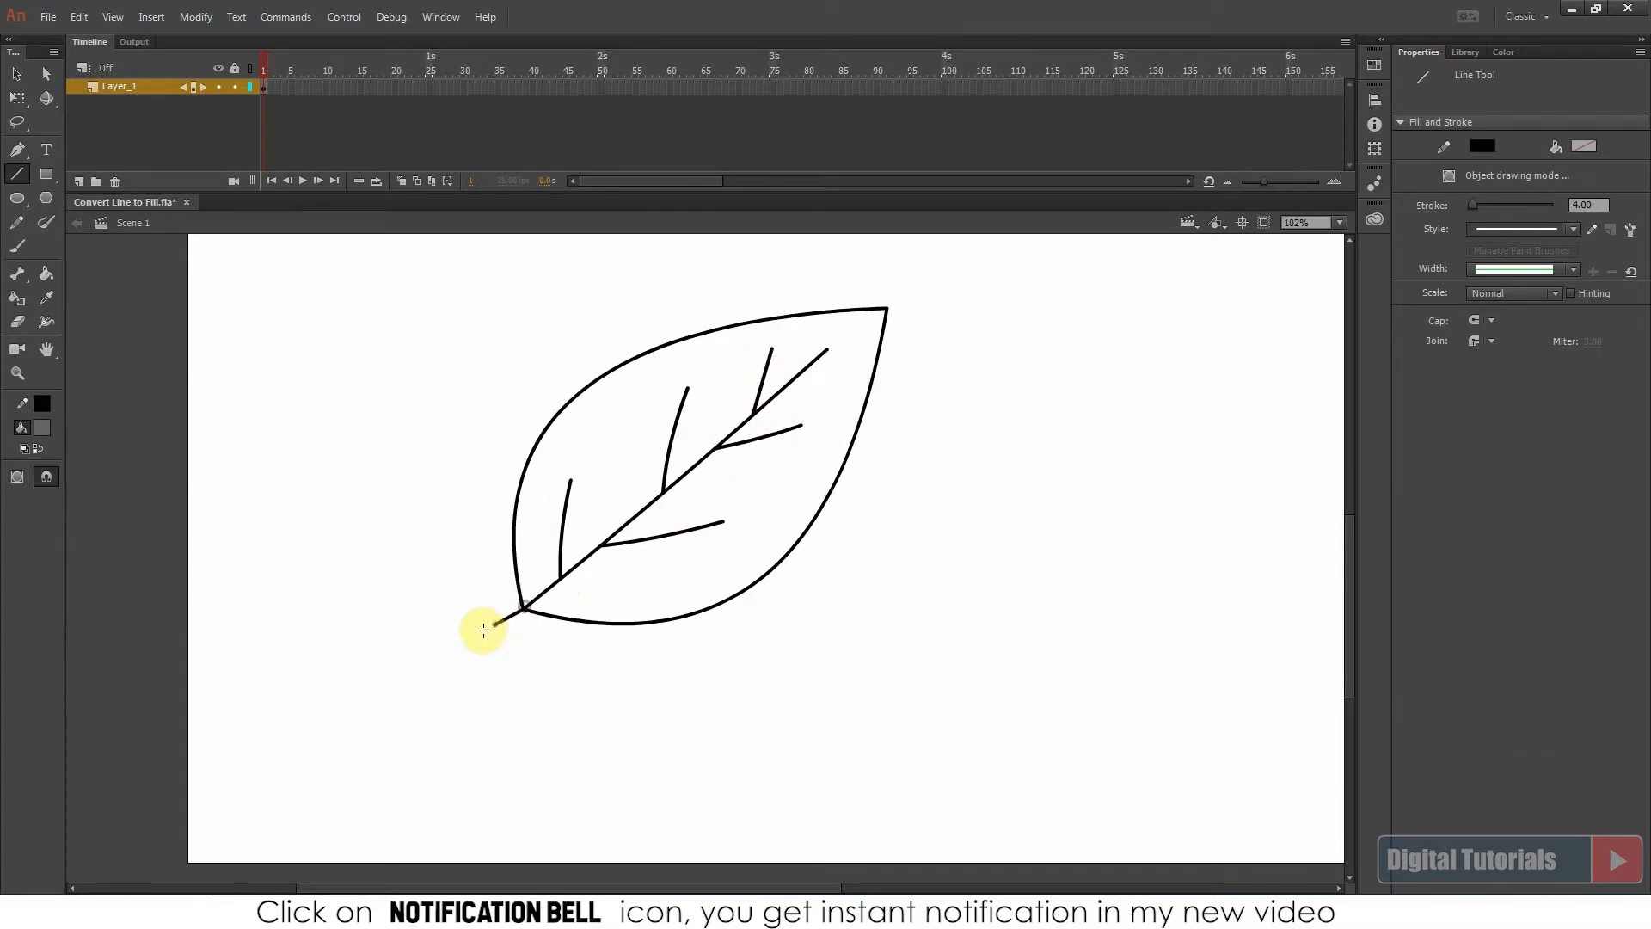
Set the stroke thickness of the whole leaf drawing to 8
click(17, 74)
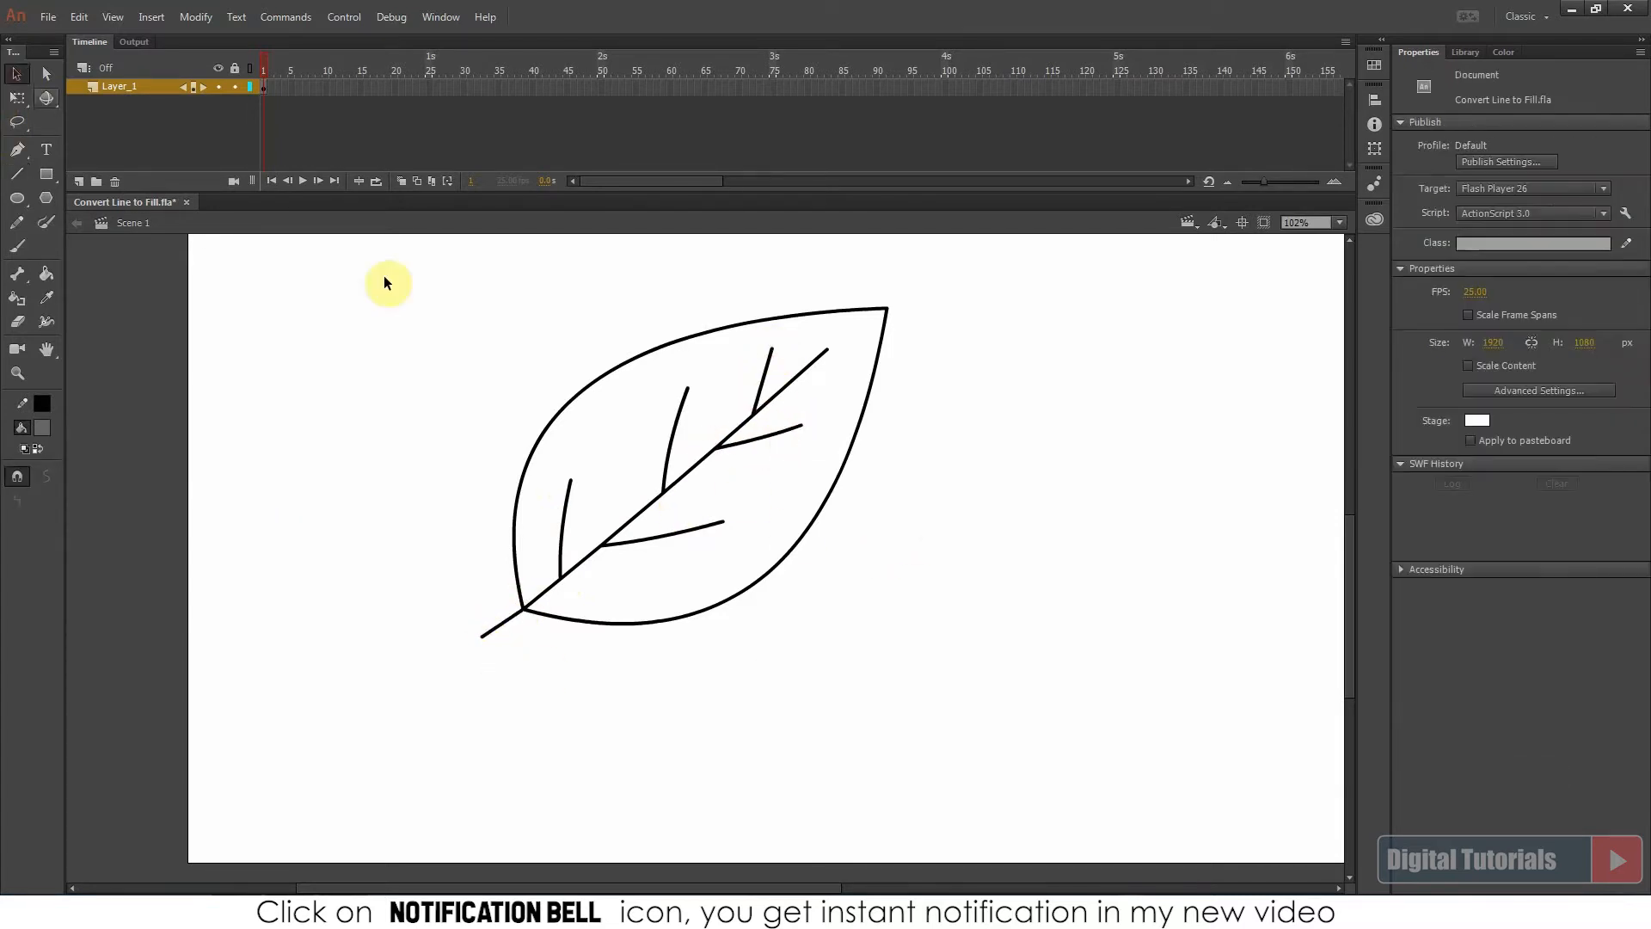
drag(384, 267, 1000, 750)
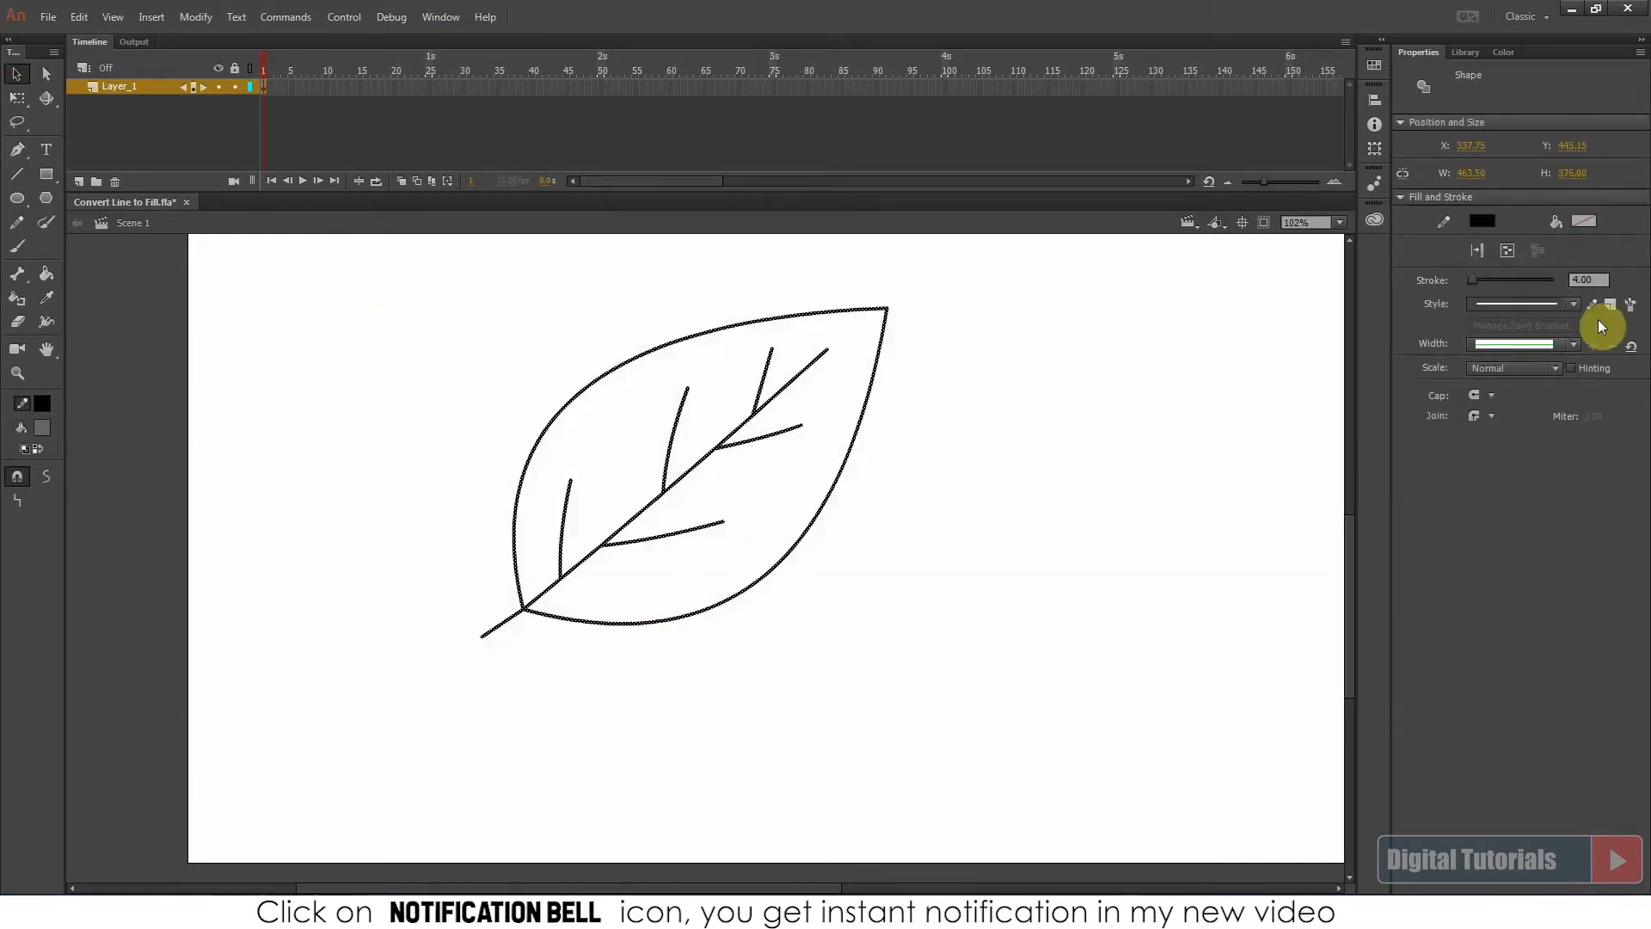
click(1594, 279)
text(5)
key(BackSpace)
text(8)
key(Return)
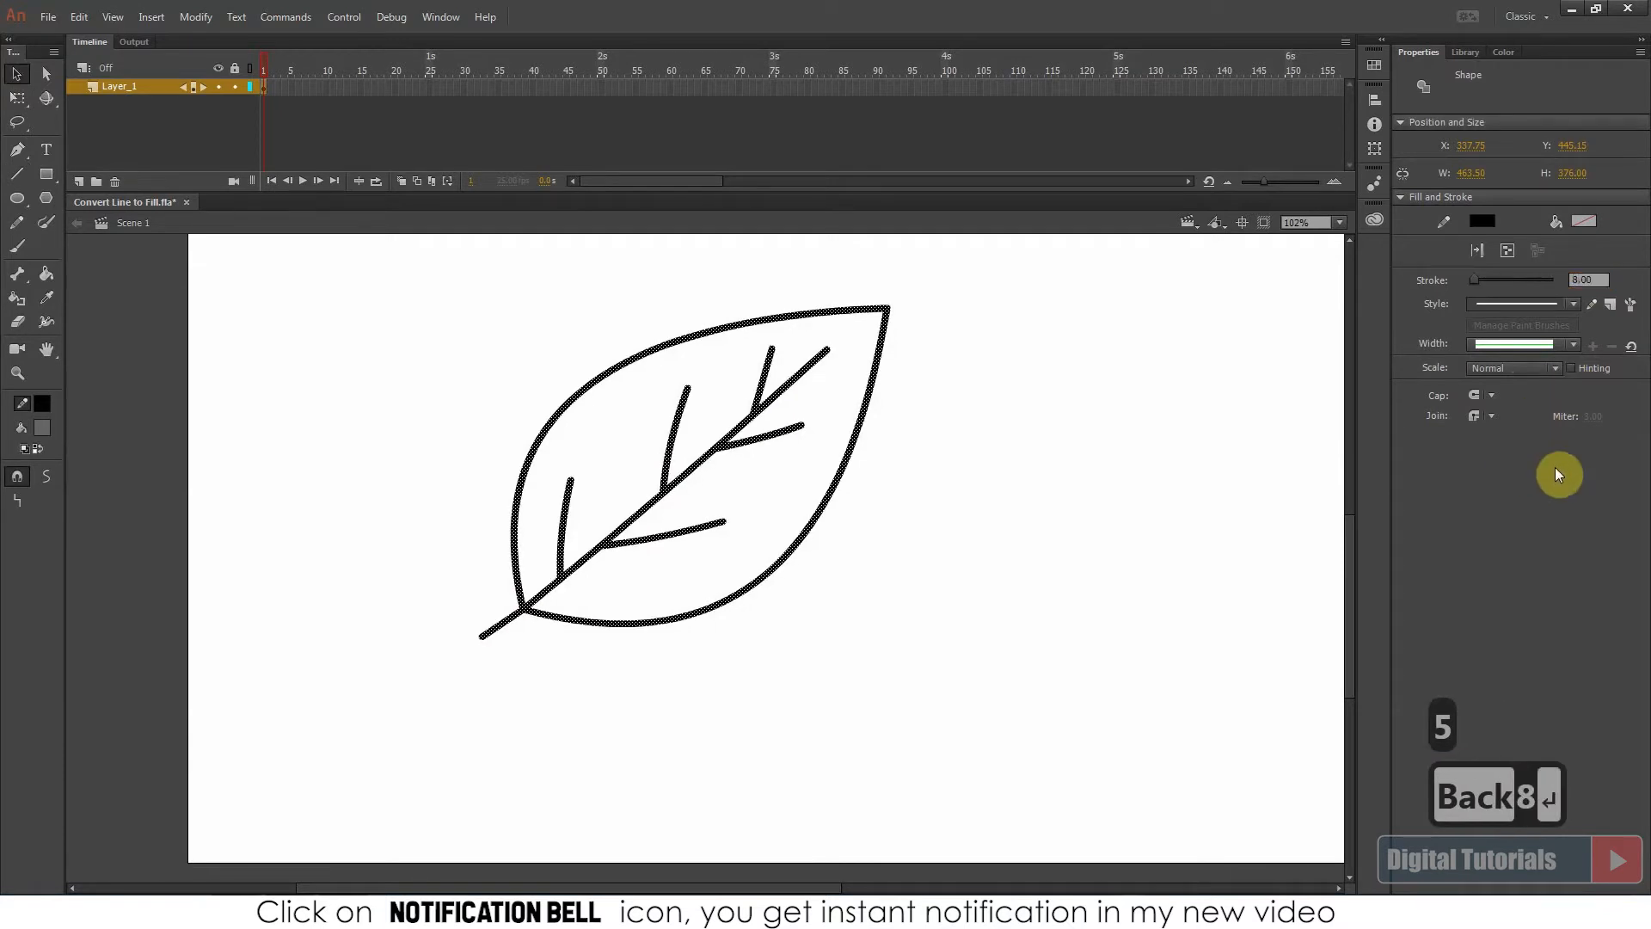
click(1046, 611)
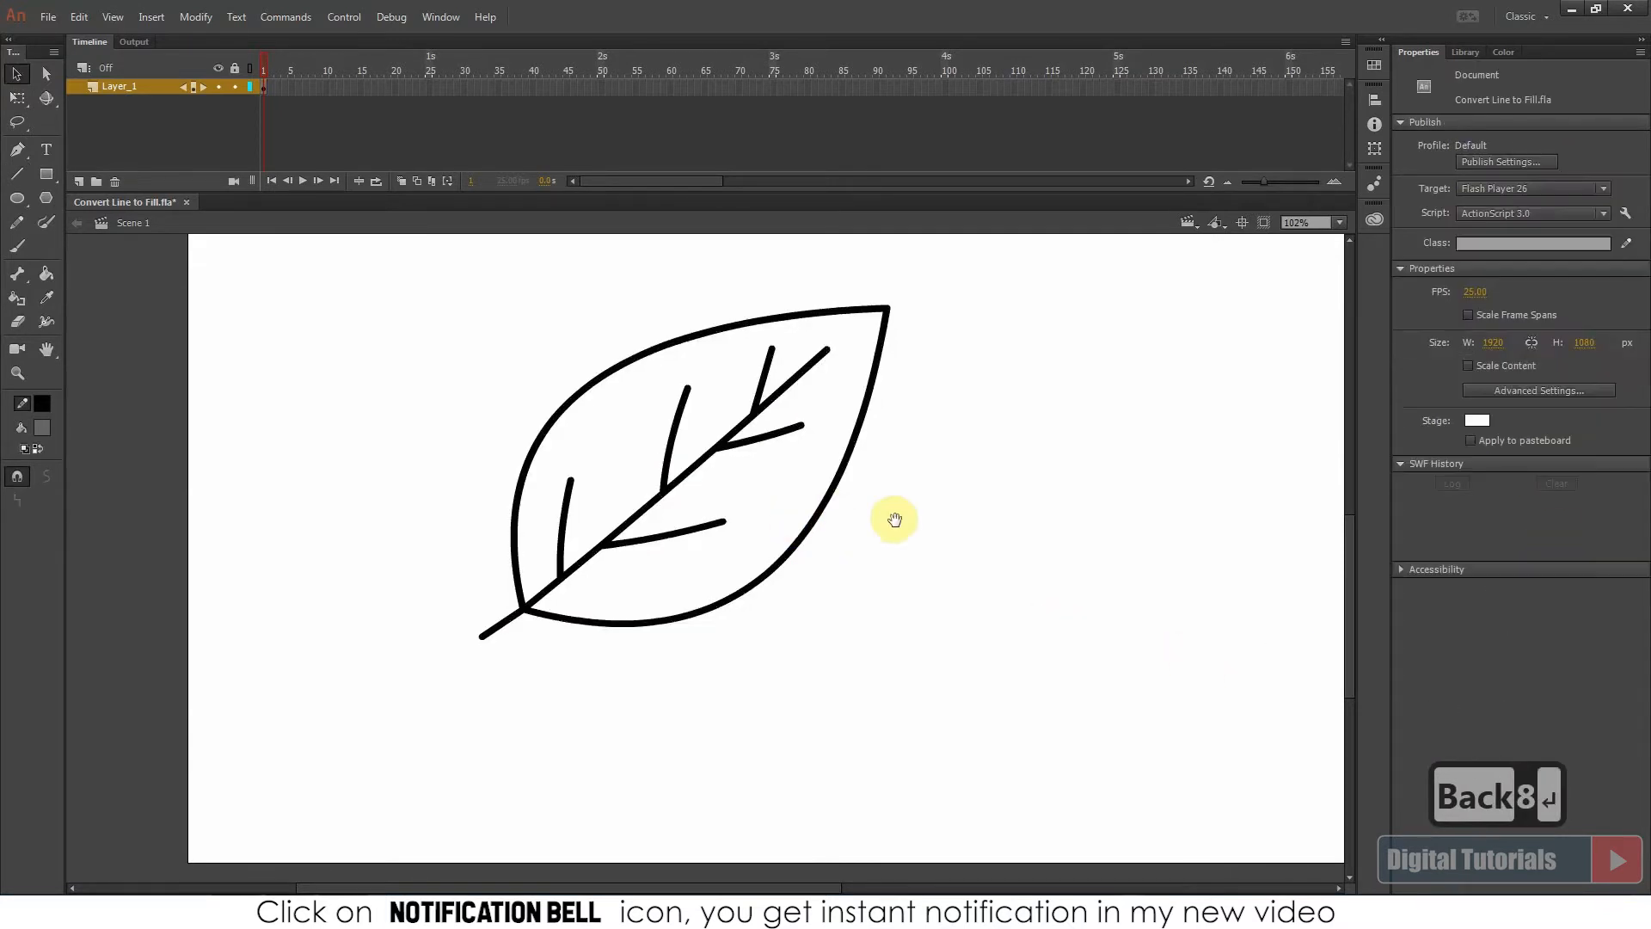
Move the whole leaf horizontally to the left side of the stage
scroll(895, 516, up, 2)
drag(416, 768, 361, 792)
drag(588, 682, 352, 685)
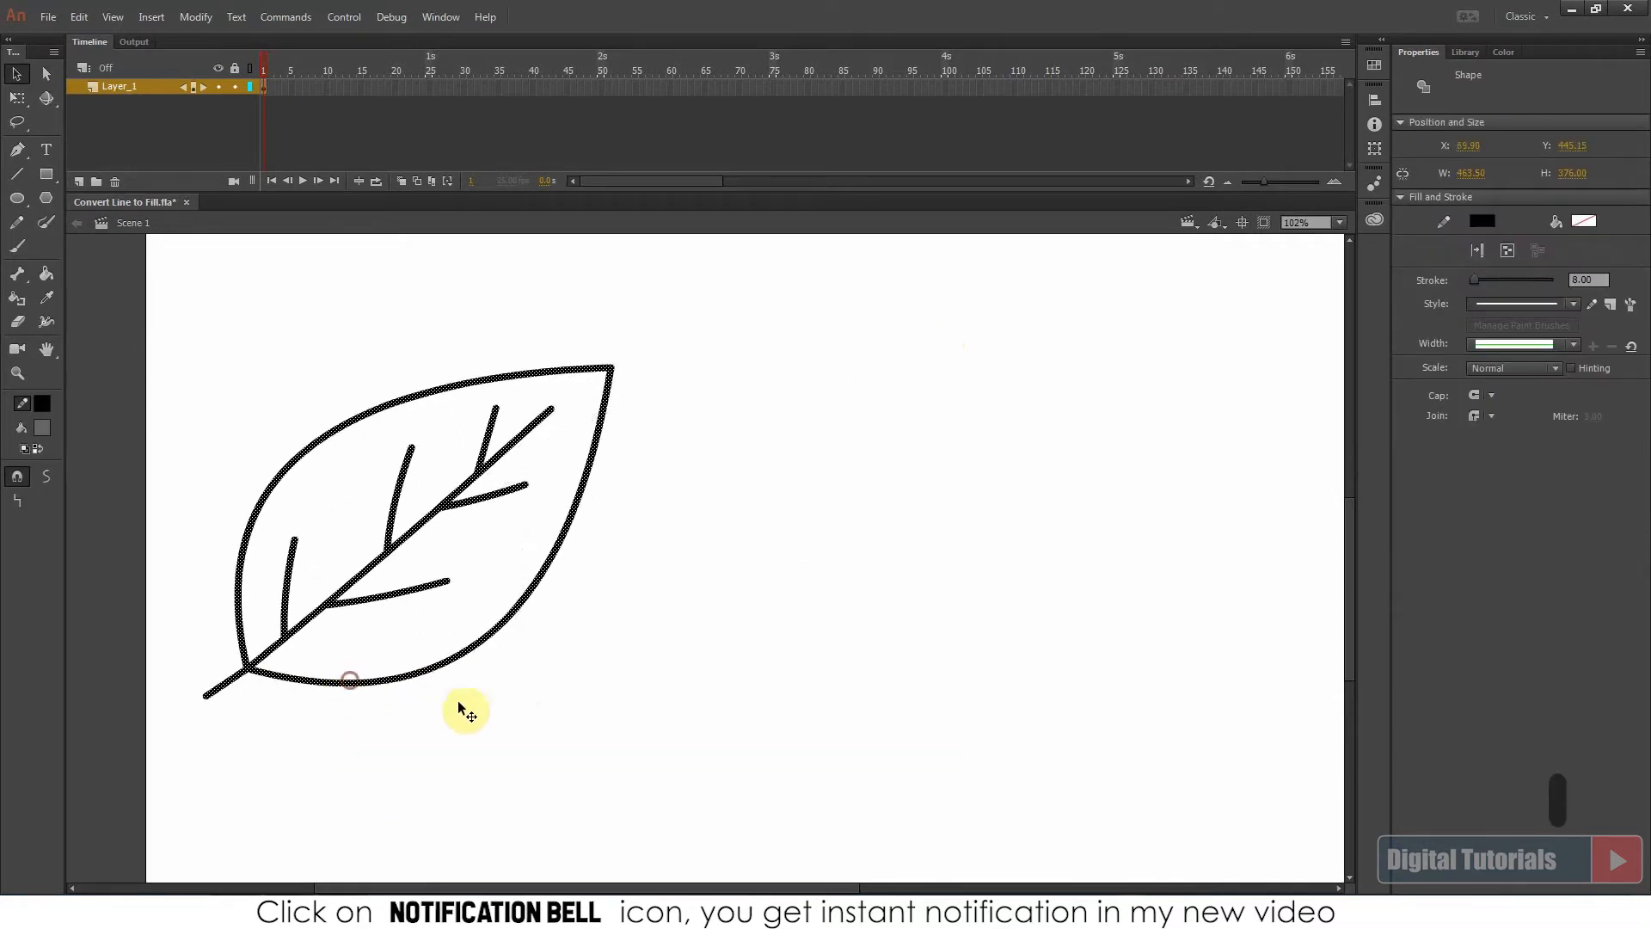
click(724, 688)
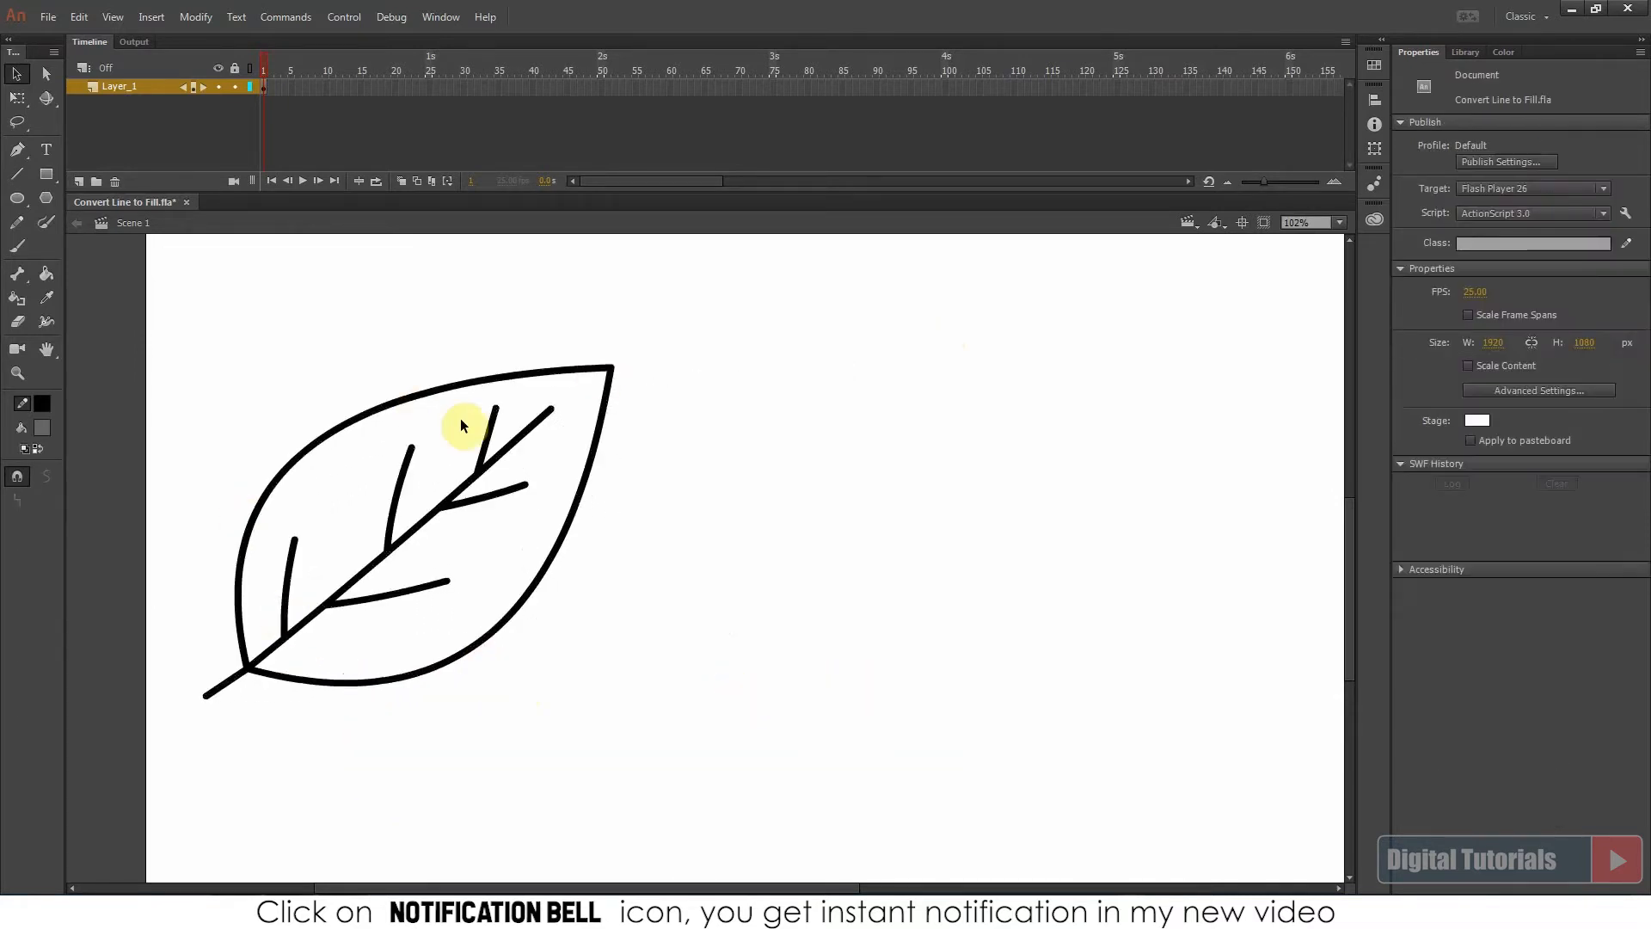
Duplicate the whole leaf and move the copy horizontally to the right, clear of the original
drag(686, 332, 124, 779)
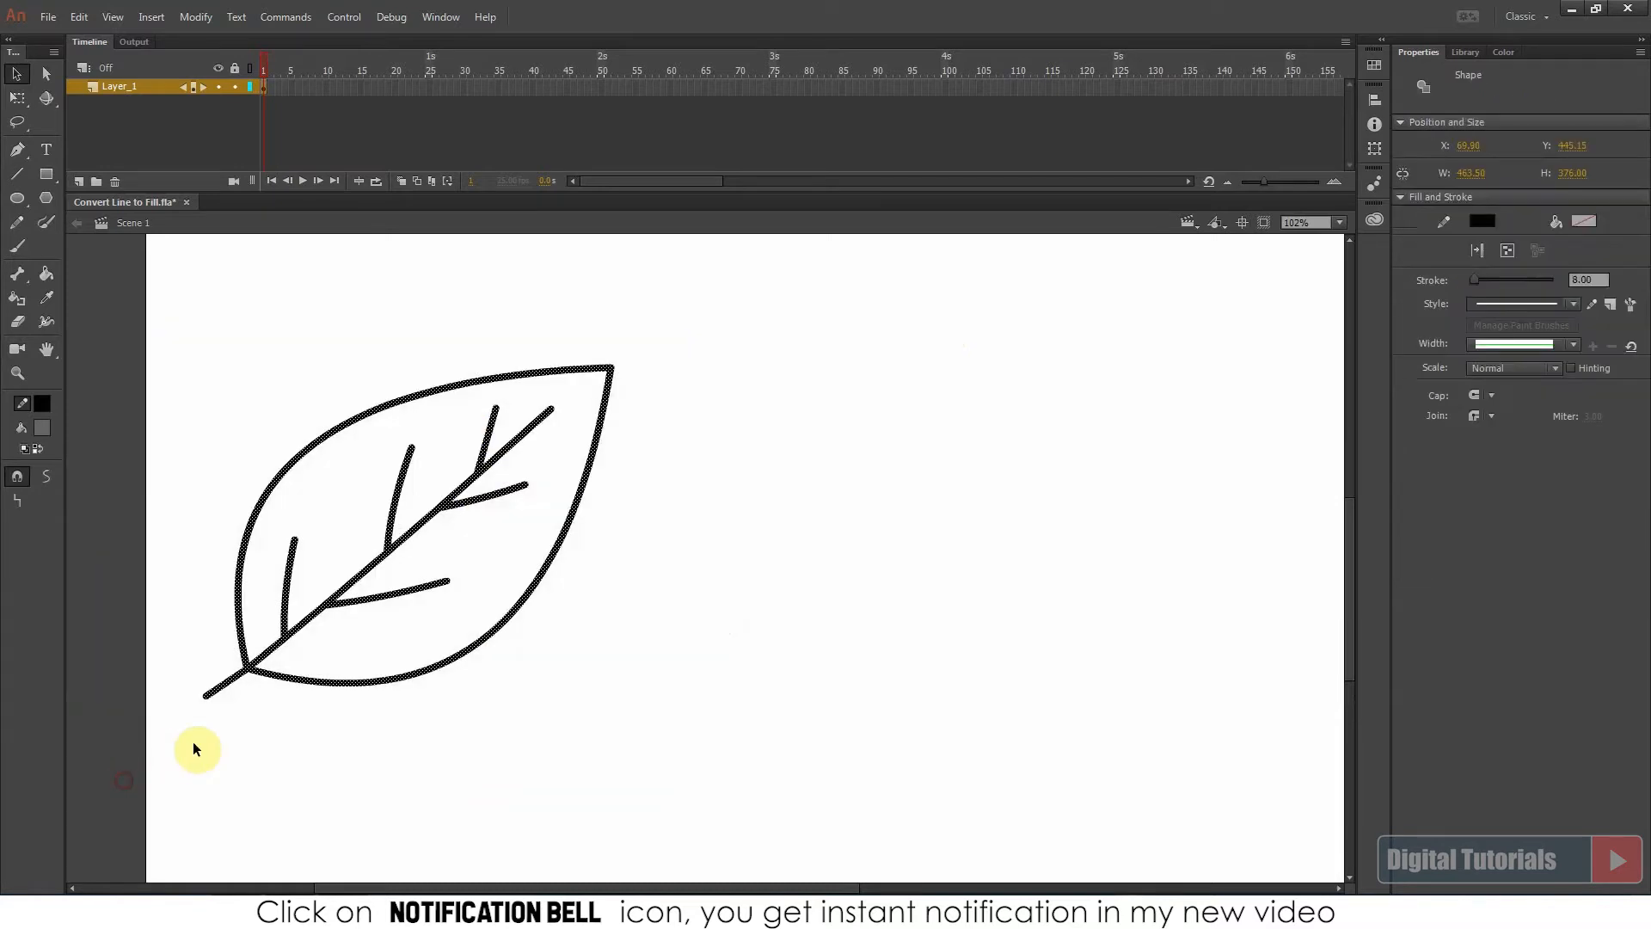
key(ctrl+d)
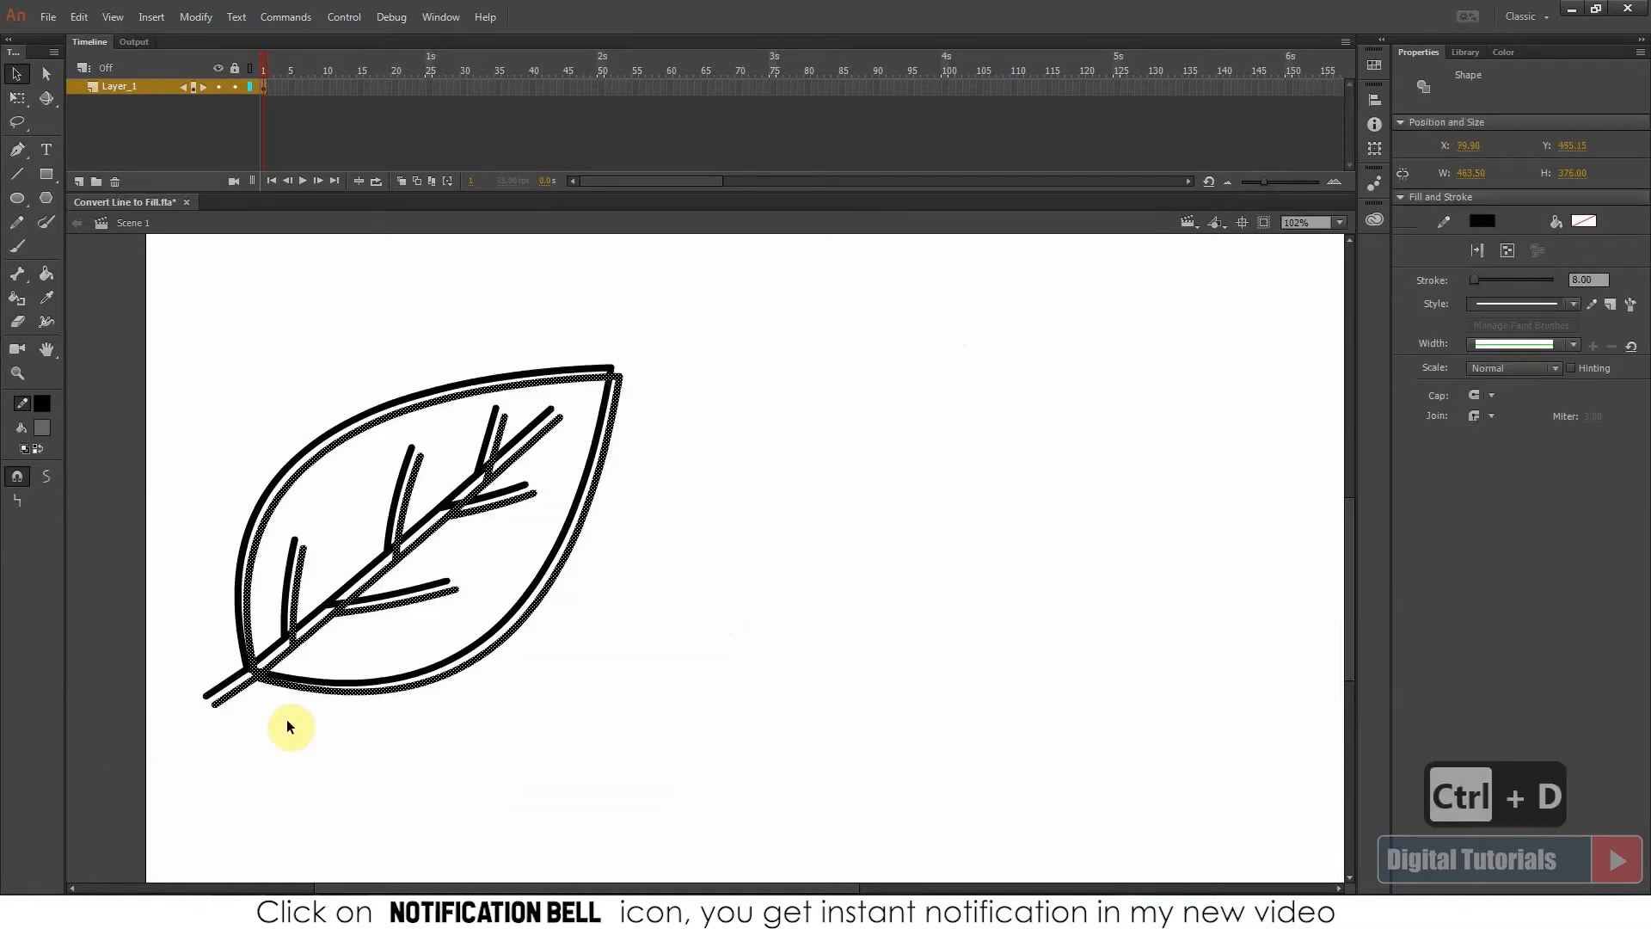
key(shift+Right)
key(shift+Right)
key(shift+Right)
key(shift+Right)
key(shift+Right)
key(shift+Right)
key(shift+Right)
key(shift+Right)
key(shift+Right)
key(shift+Right)
key(shift+Right)
key(shift+Right)
key(shift+Right)
key(shift+Right)
key(shift+Right)
key(shift+Right)
key(shift+Right)
key(shift+Right)
key(shift+Right)
key(shift+Right)
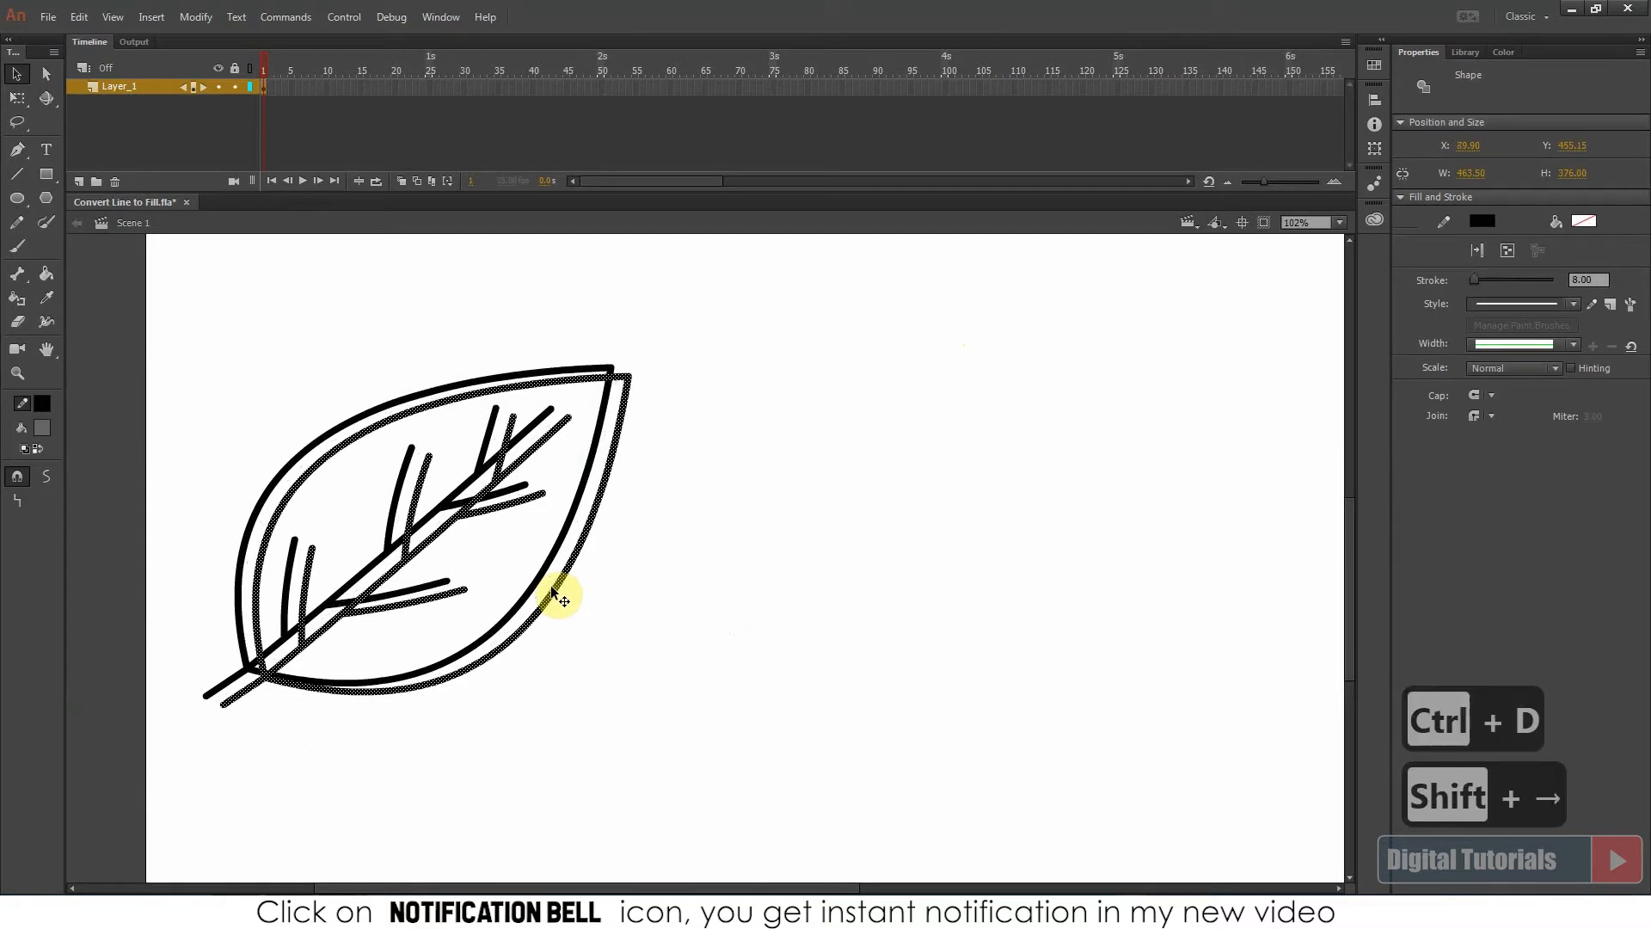
key(shift+Right)
key(shift+Right)
key(shift+Right)
key(shift+Right)
key(shift+Right)
key(shift+Right)
key(shift+Right)
key(shift+Right)
key(shift+Right)
key(shift+Right)
key(shift+Right)
key(shift+Right)
key(shift+Right)
key(shift+Right)
key(shift+Right)
key(shift+Right)
key(shift+Right)
key(shift+Right)
key(shift+Right)
key(shift+Right)
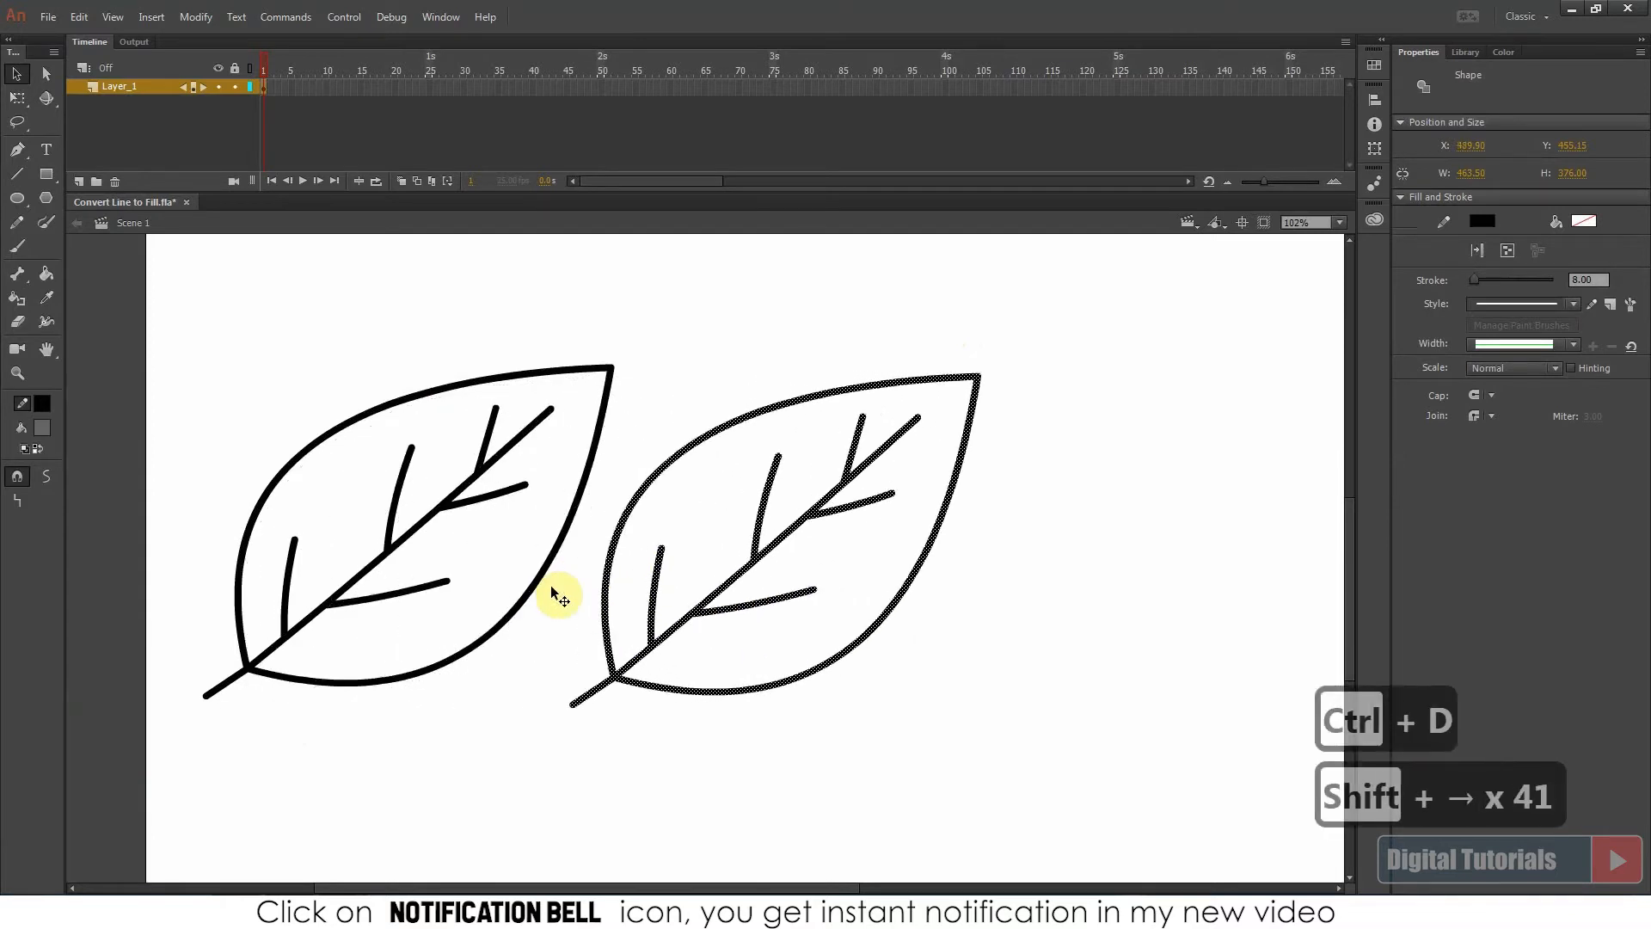
key(shift+Right)
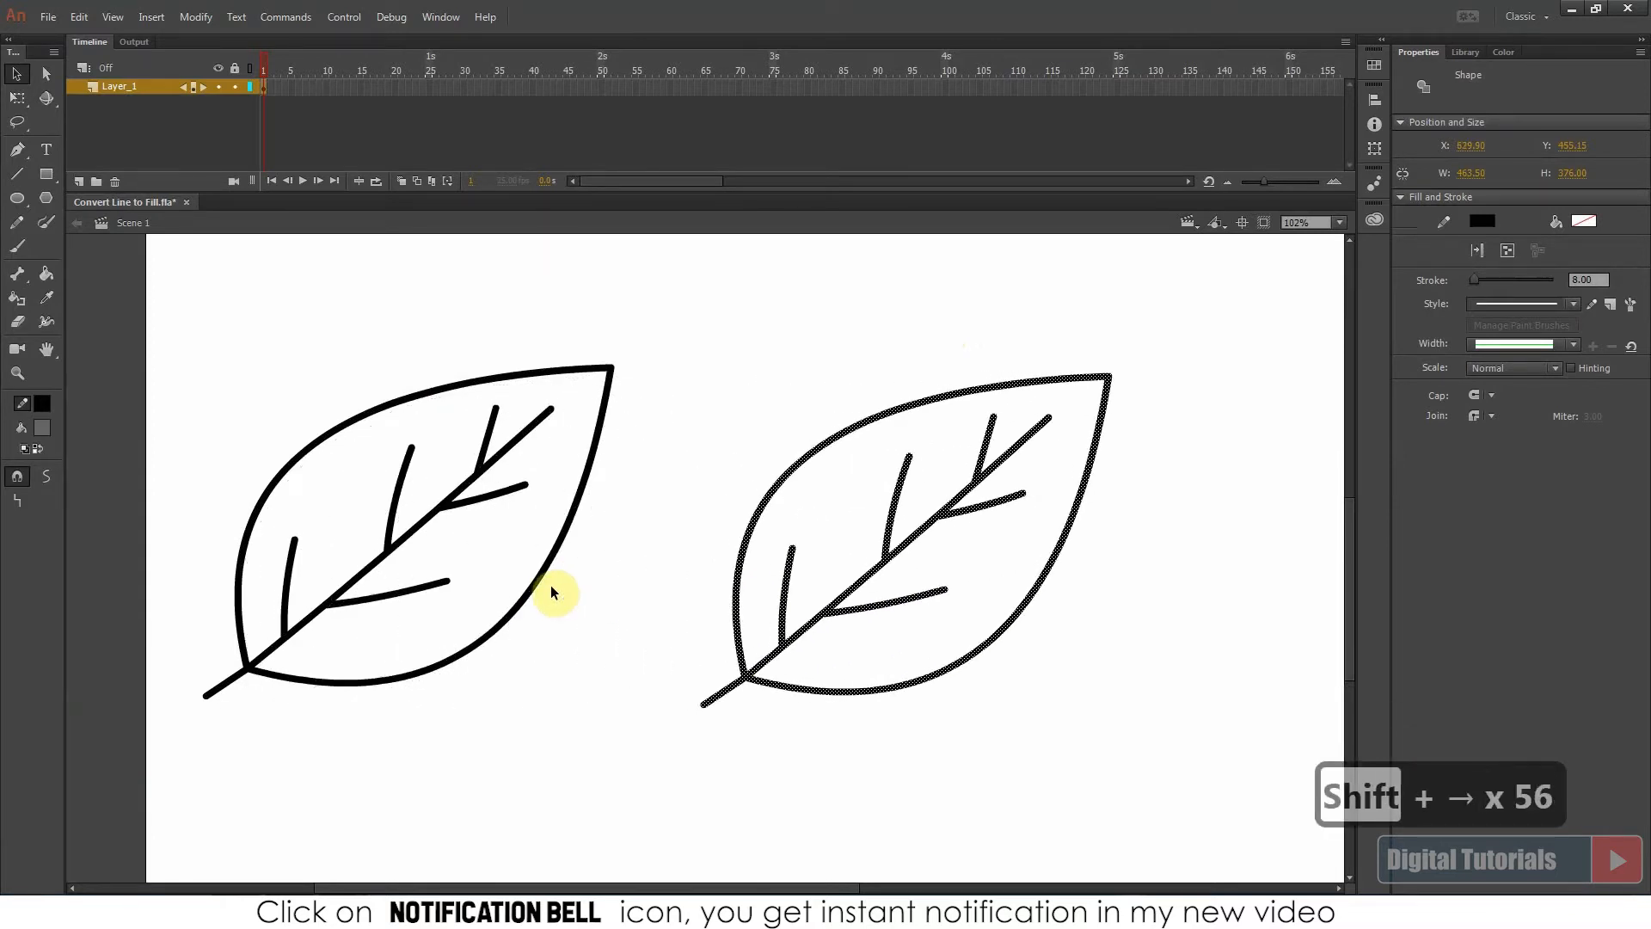
drag(785, 641, 849, 641)
click(710, 663)
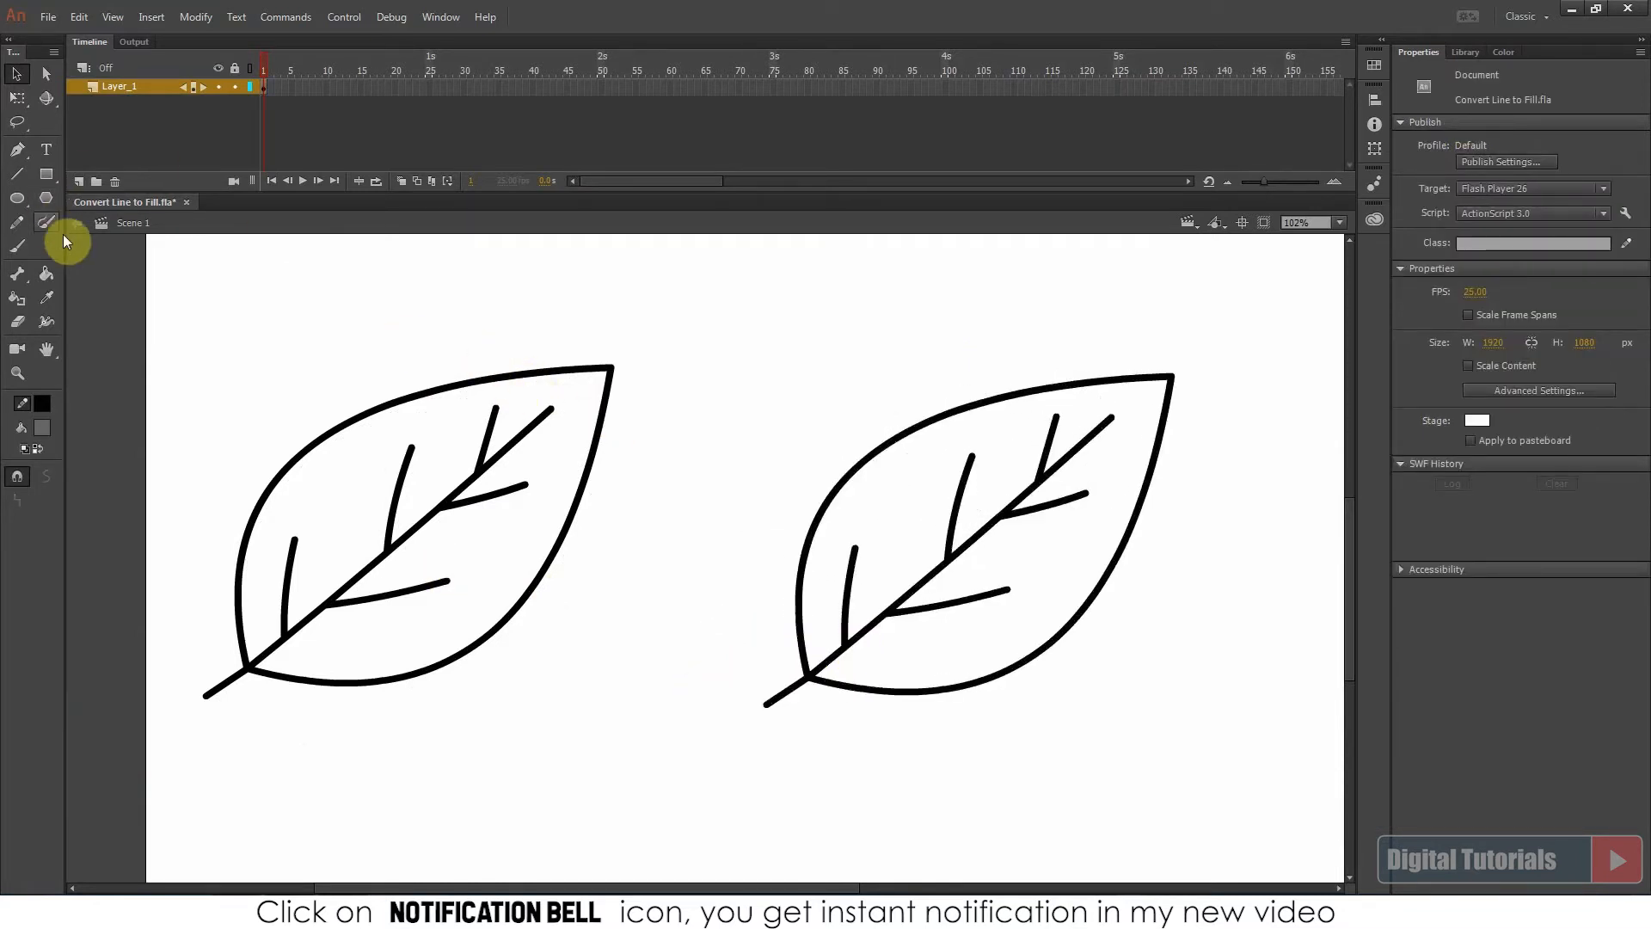
Hand-letter the label "LINE" above the left leaf with the Brush tool
click(16, 251)
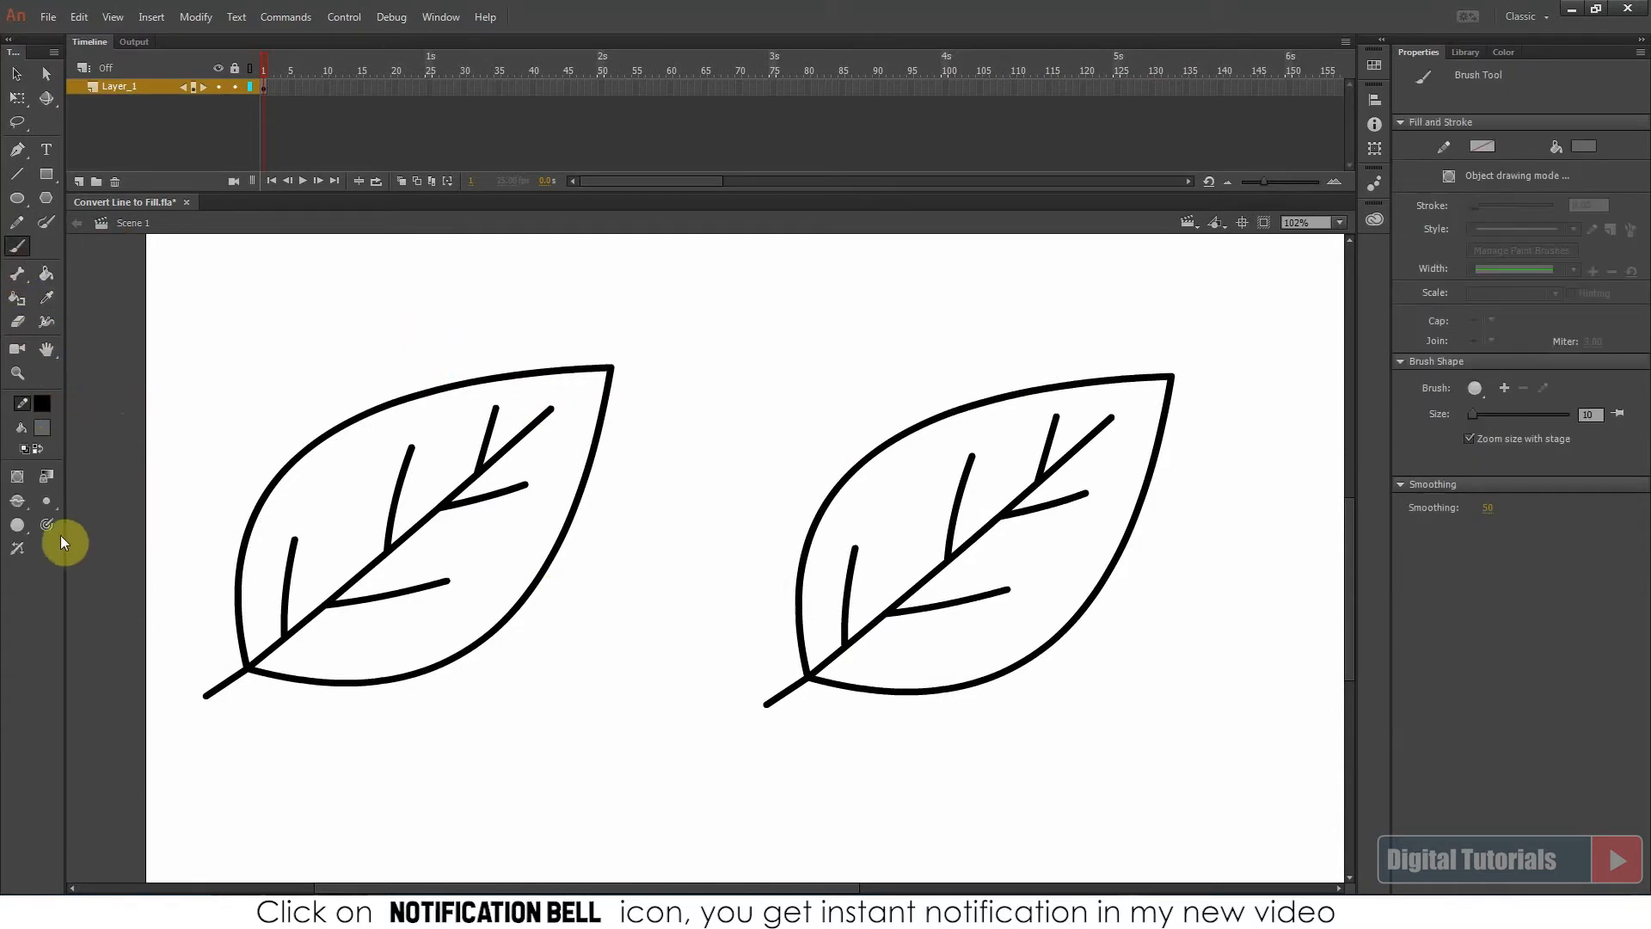
drag(447, 301, 473, 338)
key(ctrl+z)
drag(445, 275, 476, 324)
mouse_move(492, 323)
mouse_down()
mouse_move(516, 282)
mouse_move(547, 311)
mouse_move(544, 295)
mouse_up()
Hand-letter the label "CONVERT TO FILL" above the right leaf with the brush
drag(913, 303, 896, 341)
drag(938, 312, 935, 314)
drag(954, 332, 1002, 292)
mouse_move(1015, 288)
mouse_down()
mouse_move(997, 295)
mouse_move(1041, 308)
mouse_up()
drag(1042, 289, 1109, 285)
drag(1122, 285, 1157, 311)
mouse_move(1176, 294)
mouse_down()
mouse_move(1177, 311)
mouse_move(1205, 306)
mouse_up()
drag(1214, 267, 1221, 307)
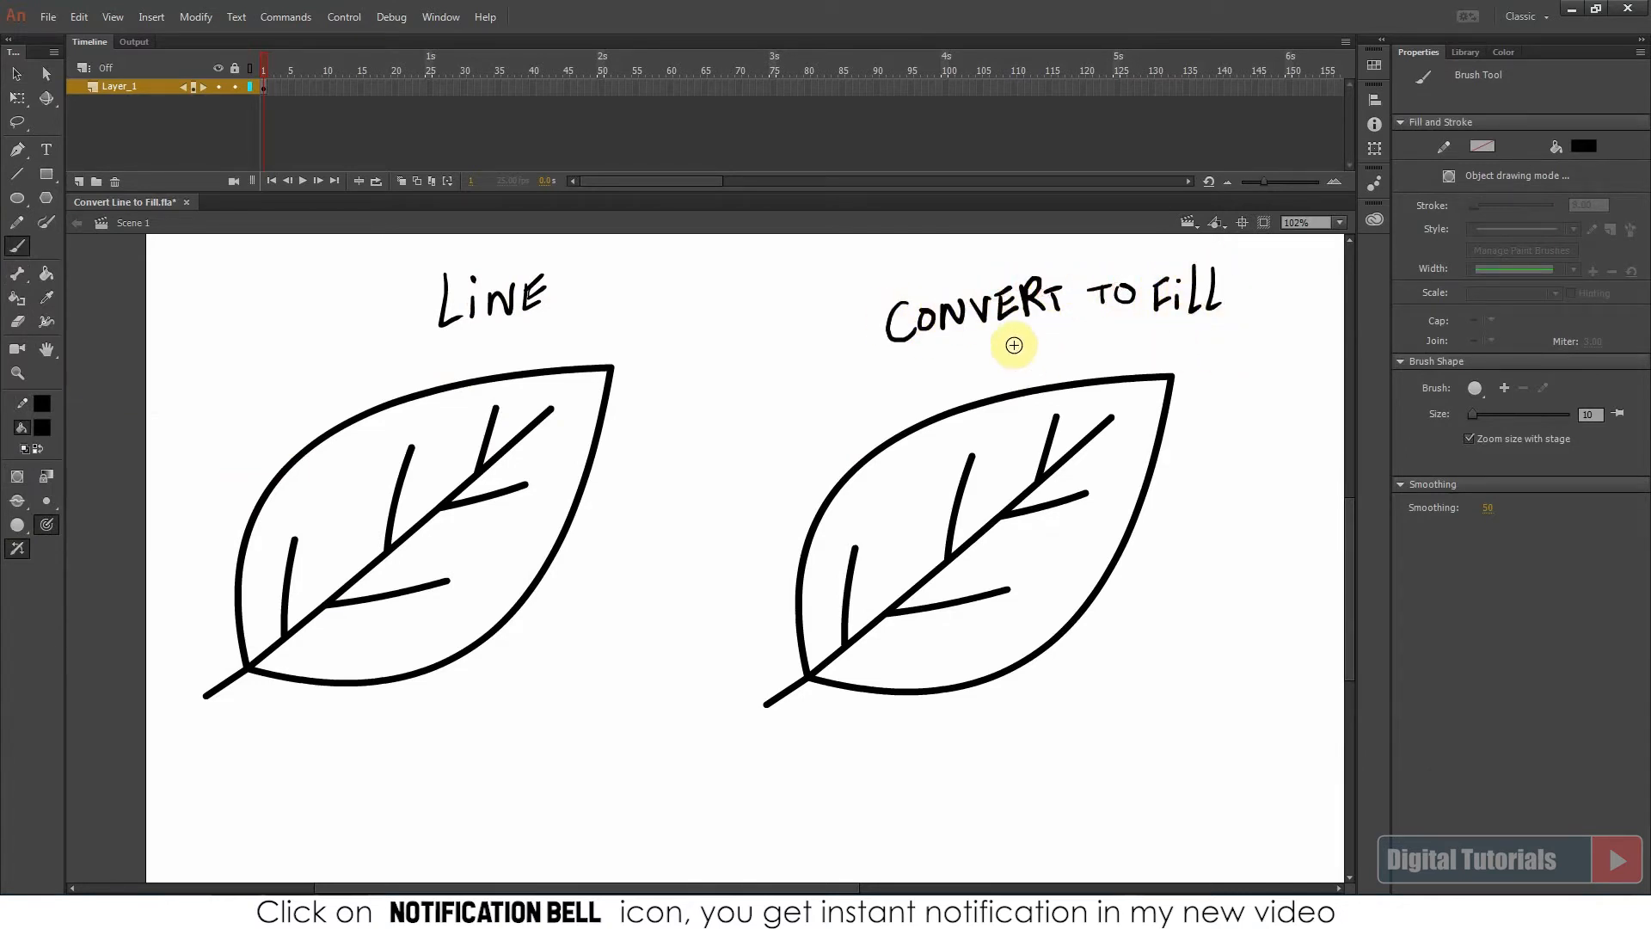
Group each hand-lettered label separately and shift both labels slightly upward above their leaves
click(16, 75)
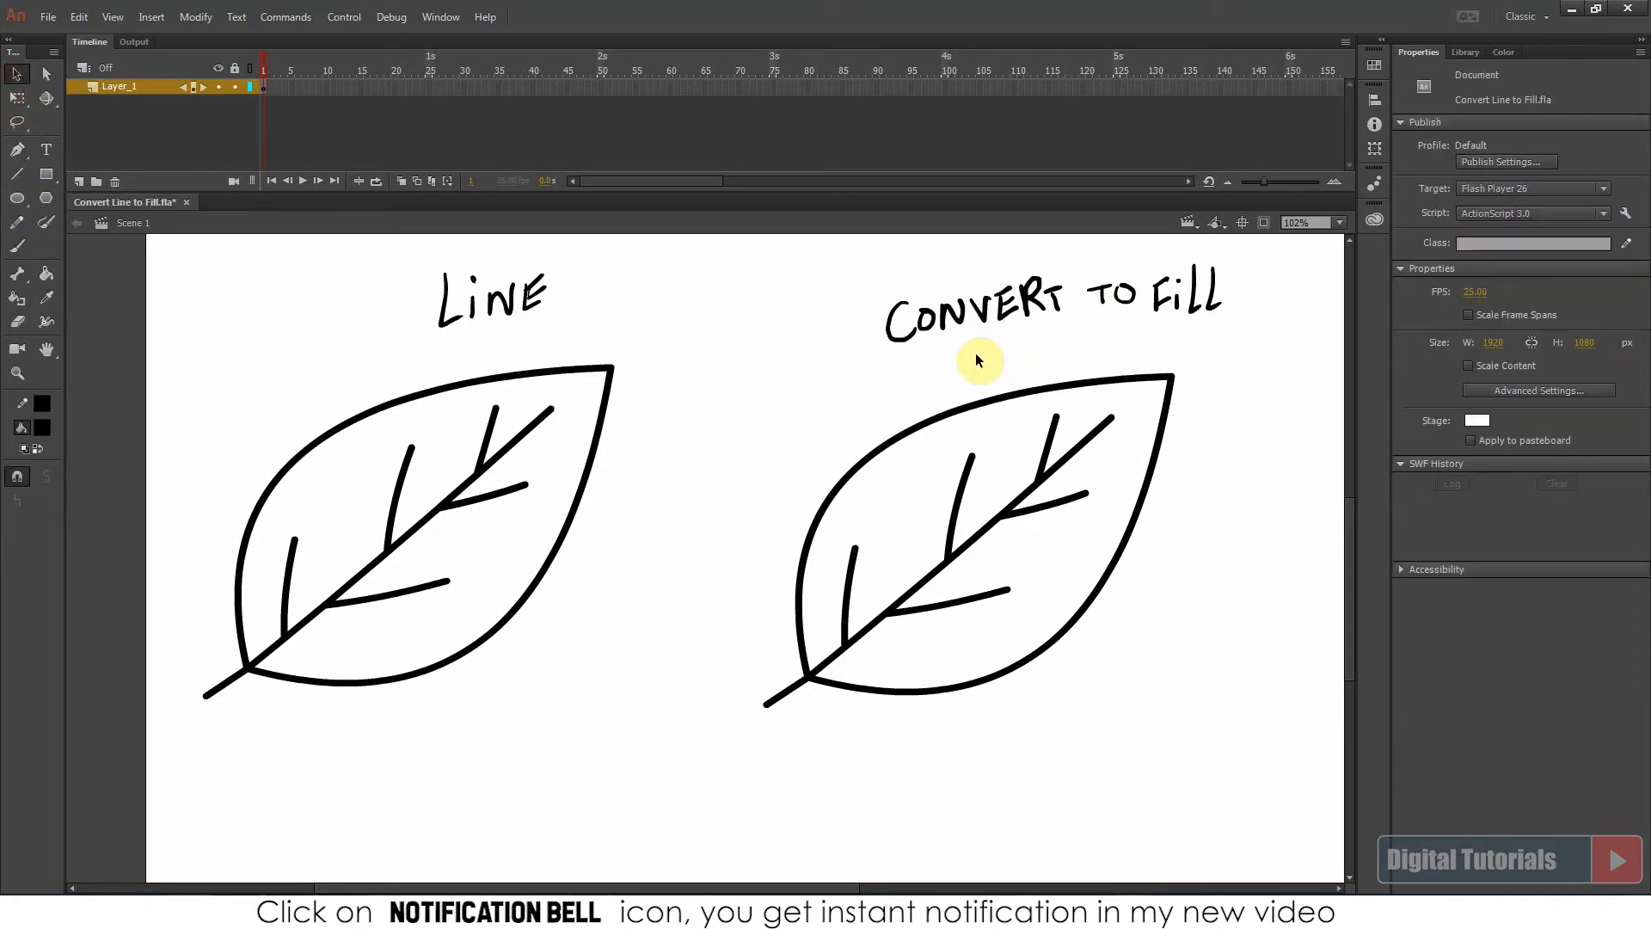
mouse_move(858, 251)
mouse_down()
mouse_move(1271, 380)
mouse_move(1304, 360)
mouse_up()
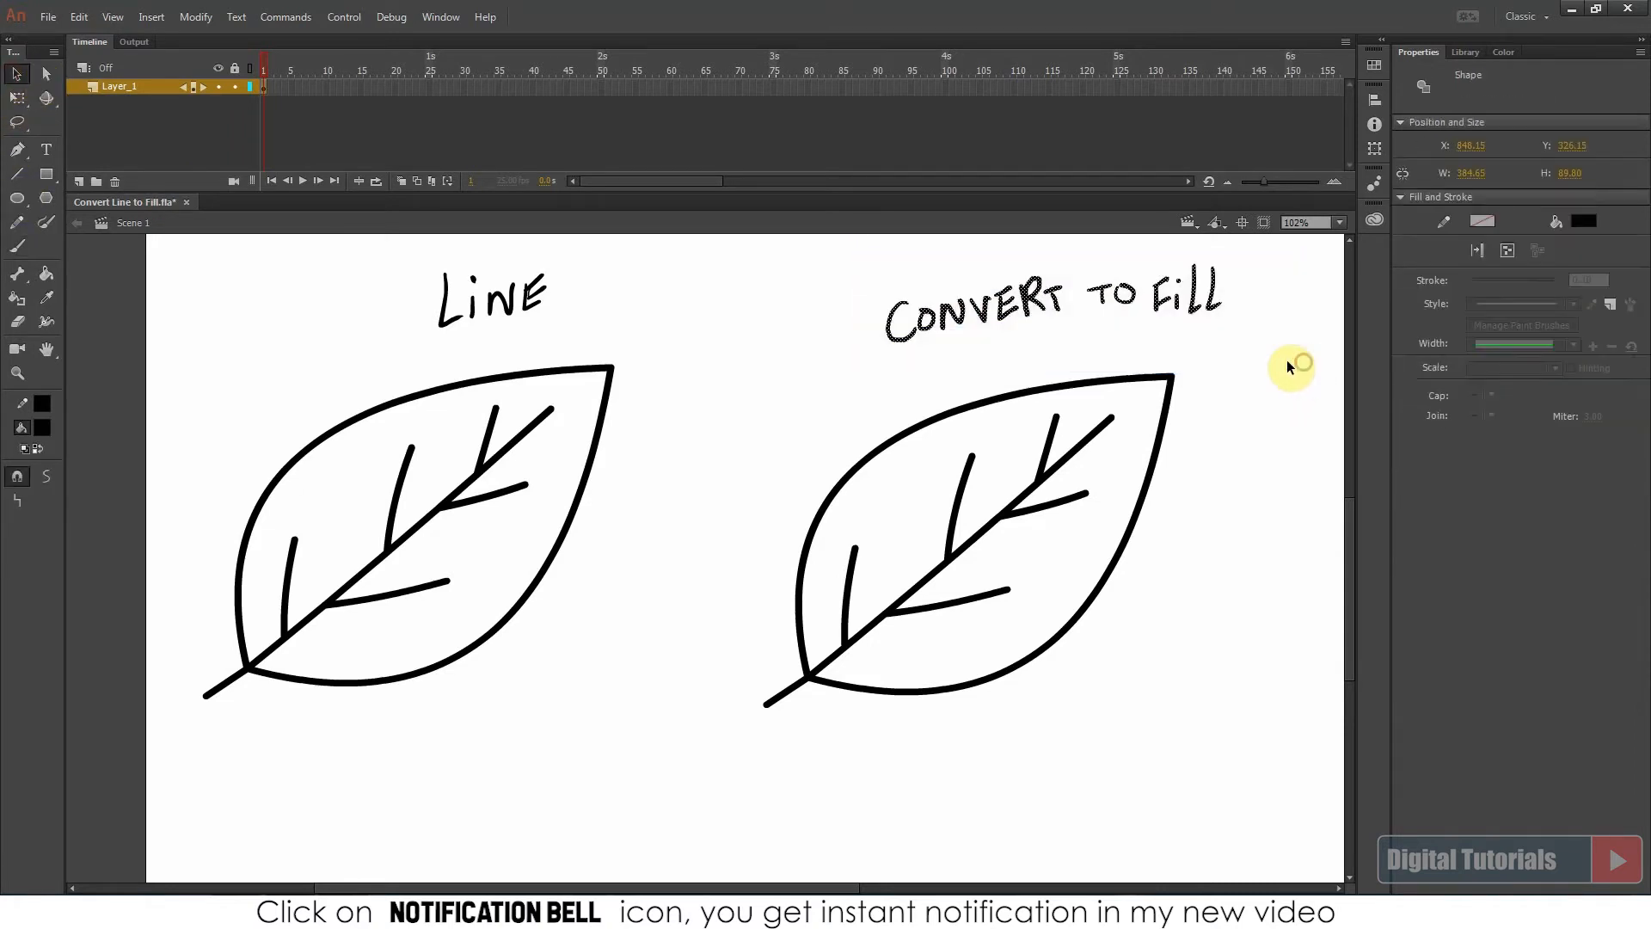
key(ctrl+g)
drag(403, 236, 583, 339)
key(ctrl+g)
click(997, 297)
drag(490, 306, 485, 288)
Convert the lines of the whole right leaf to fills
drag(725, 354, 1256, 787)
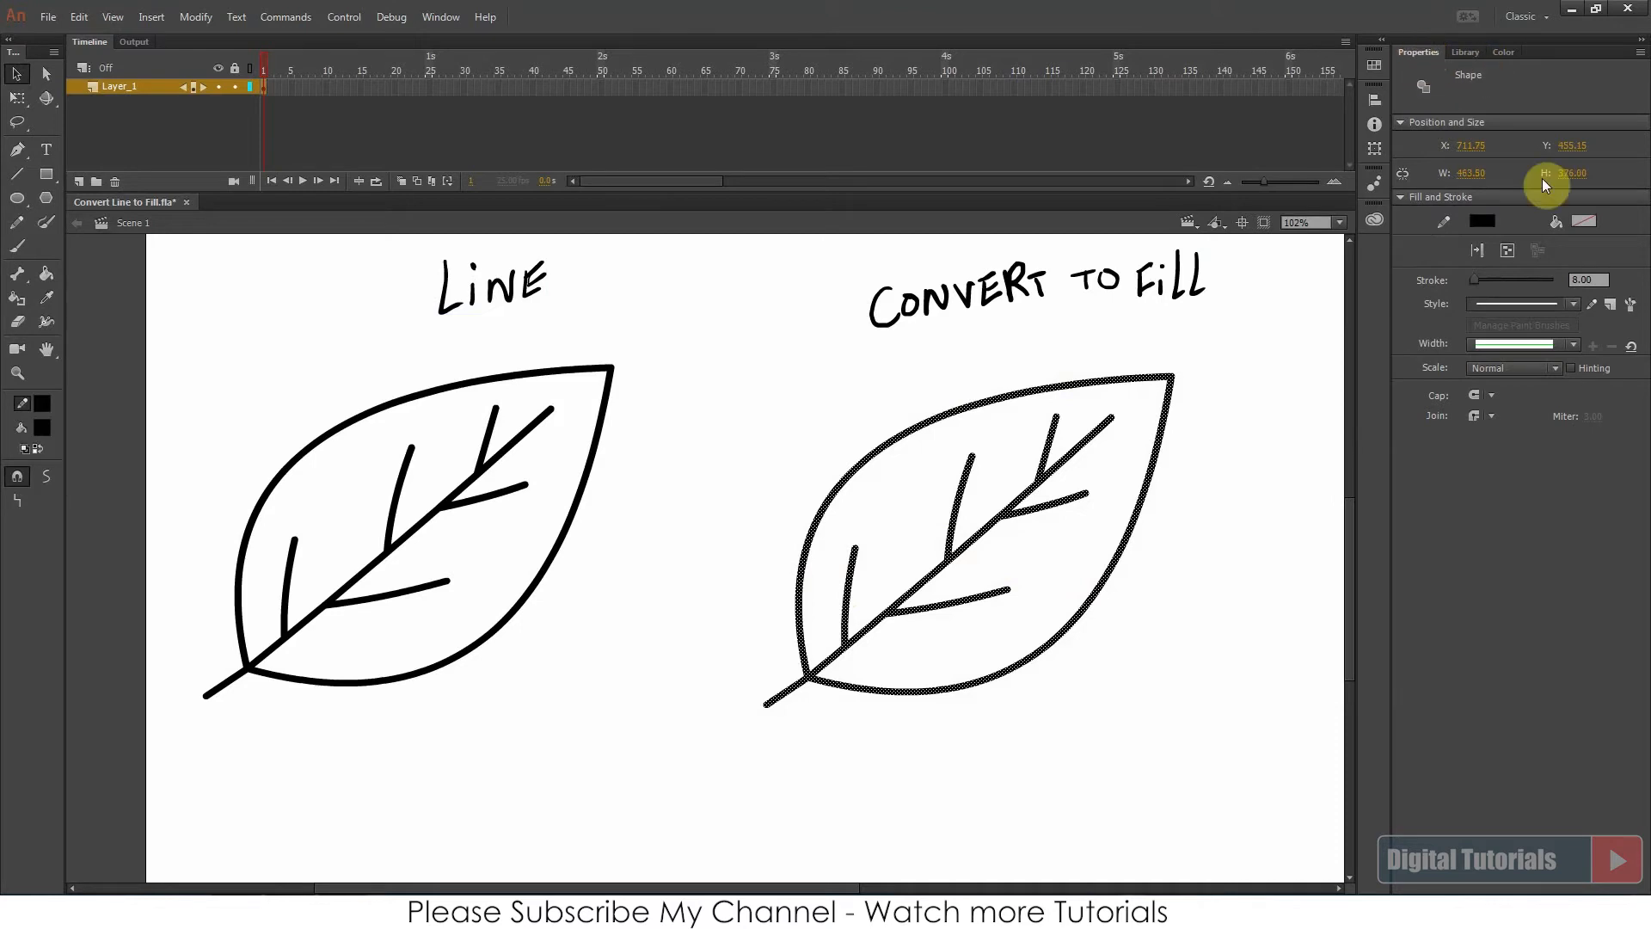
click(1478, 253)
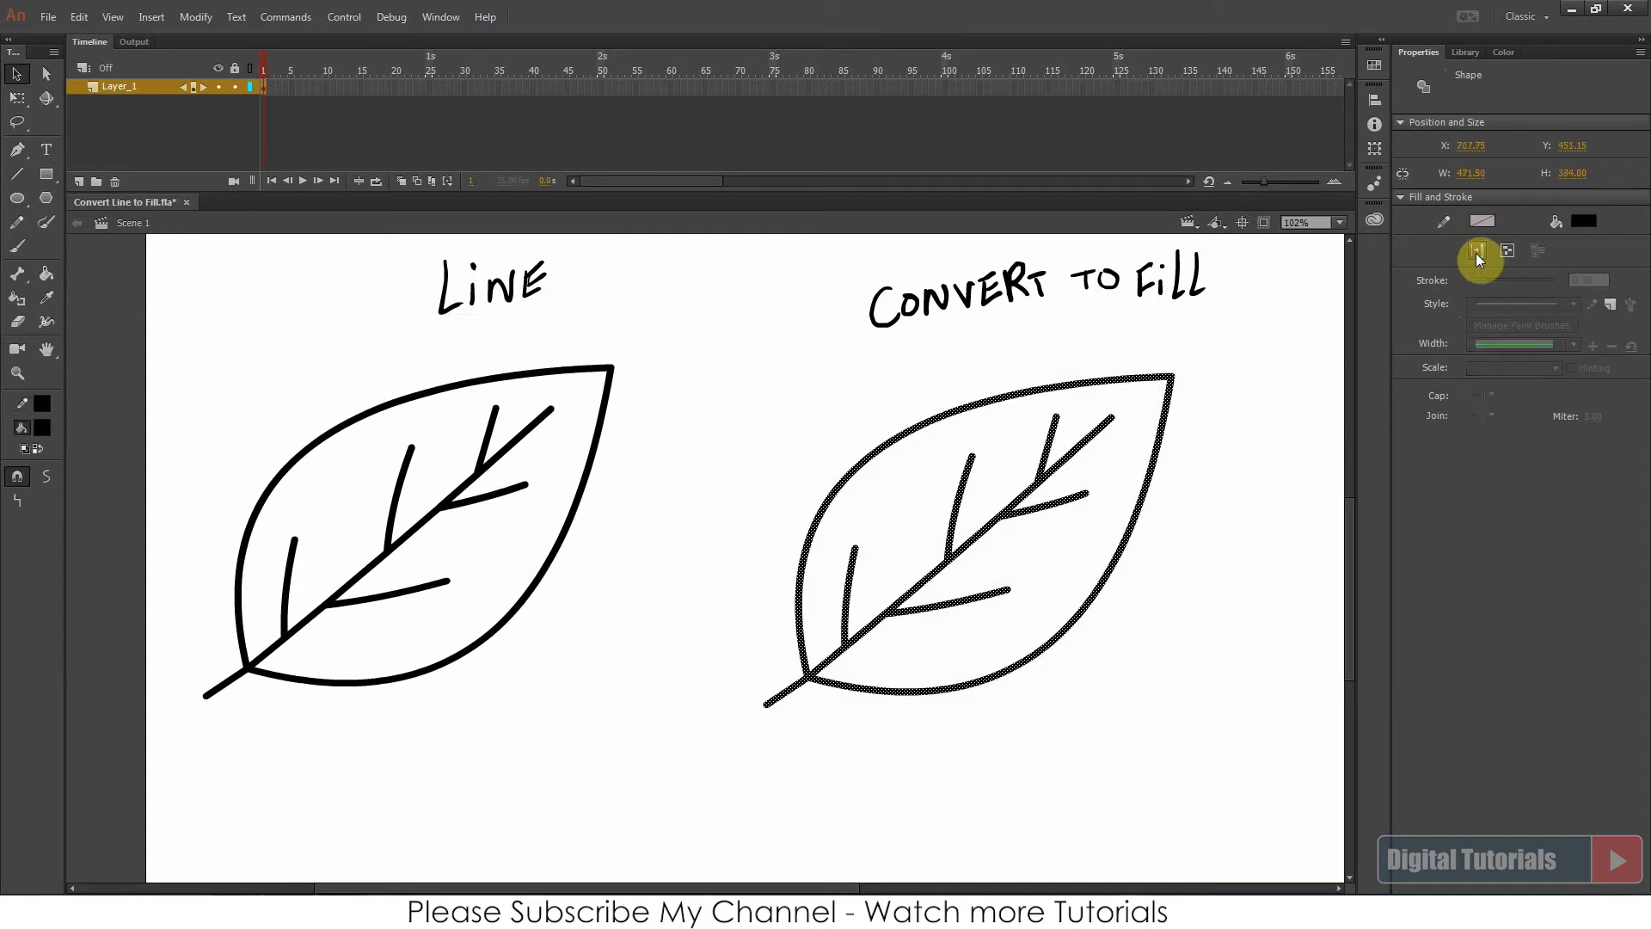
click(1175, 495)
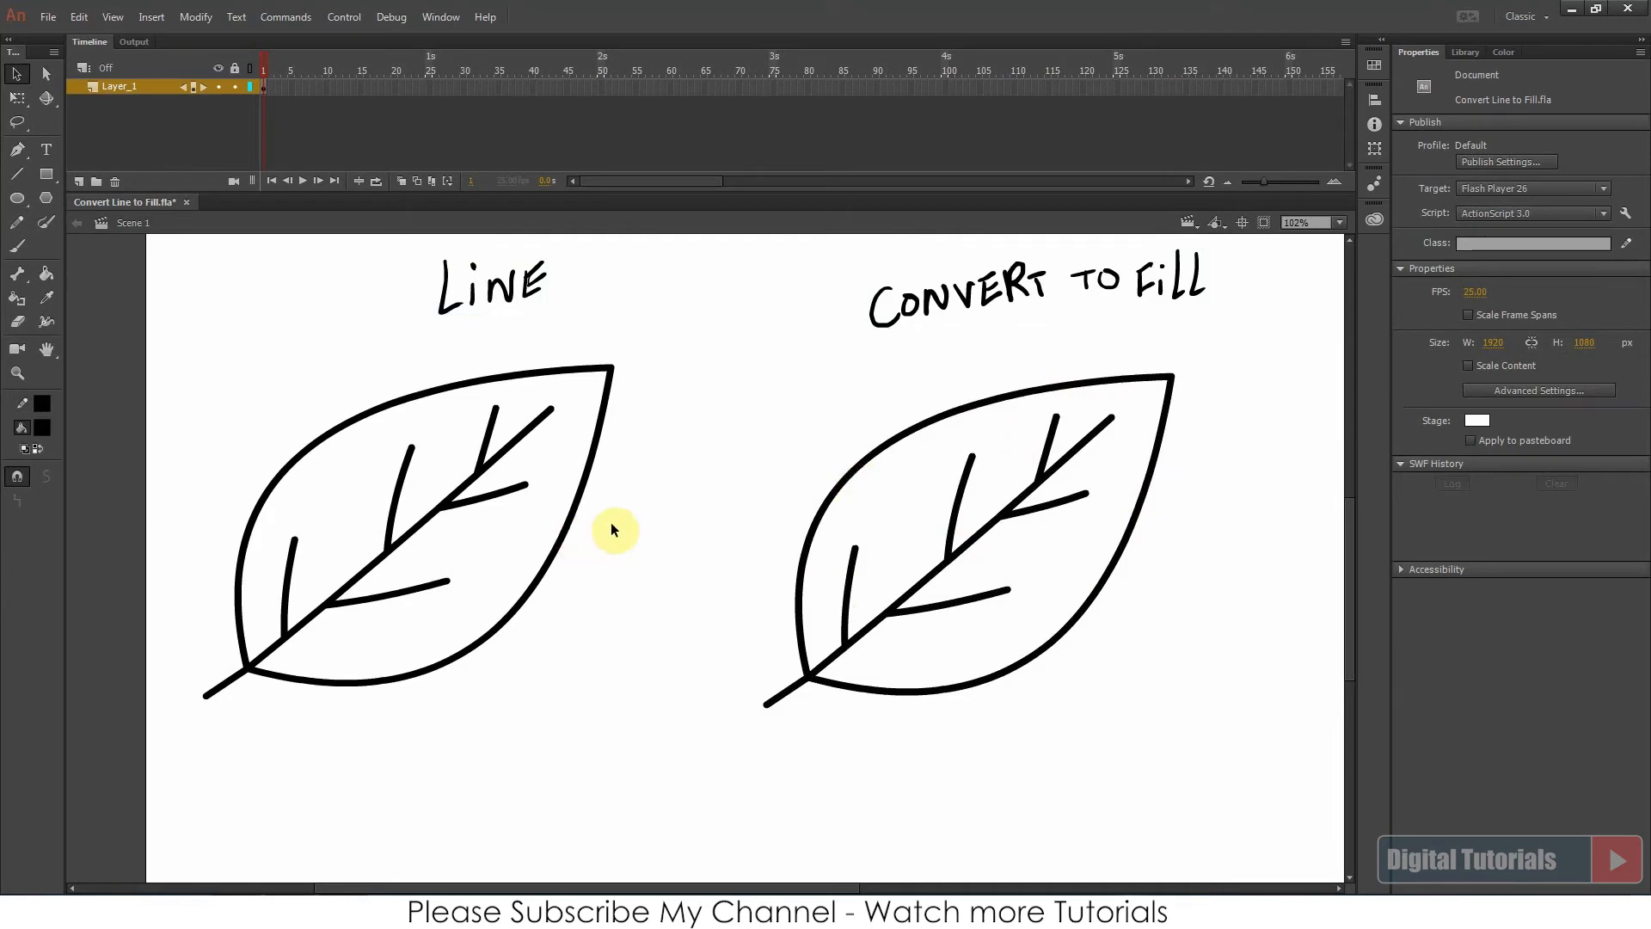
Try bending the upper edge of the filled leaf and of the line leaf outward, and undo both bends
drag(986, 401, 890, 374)
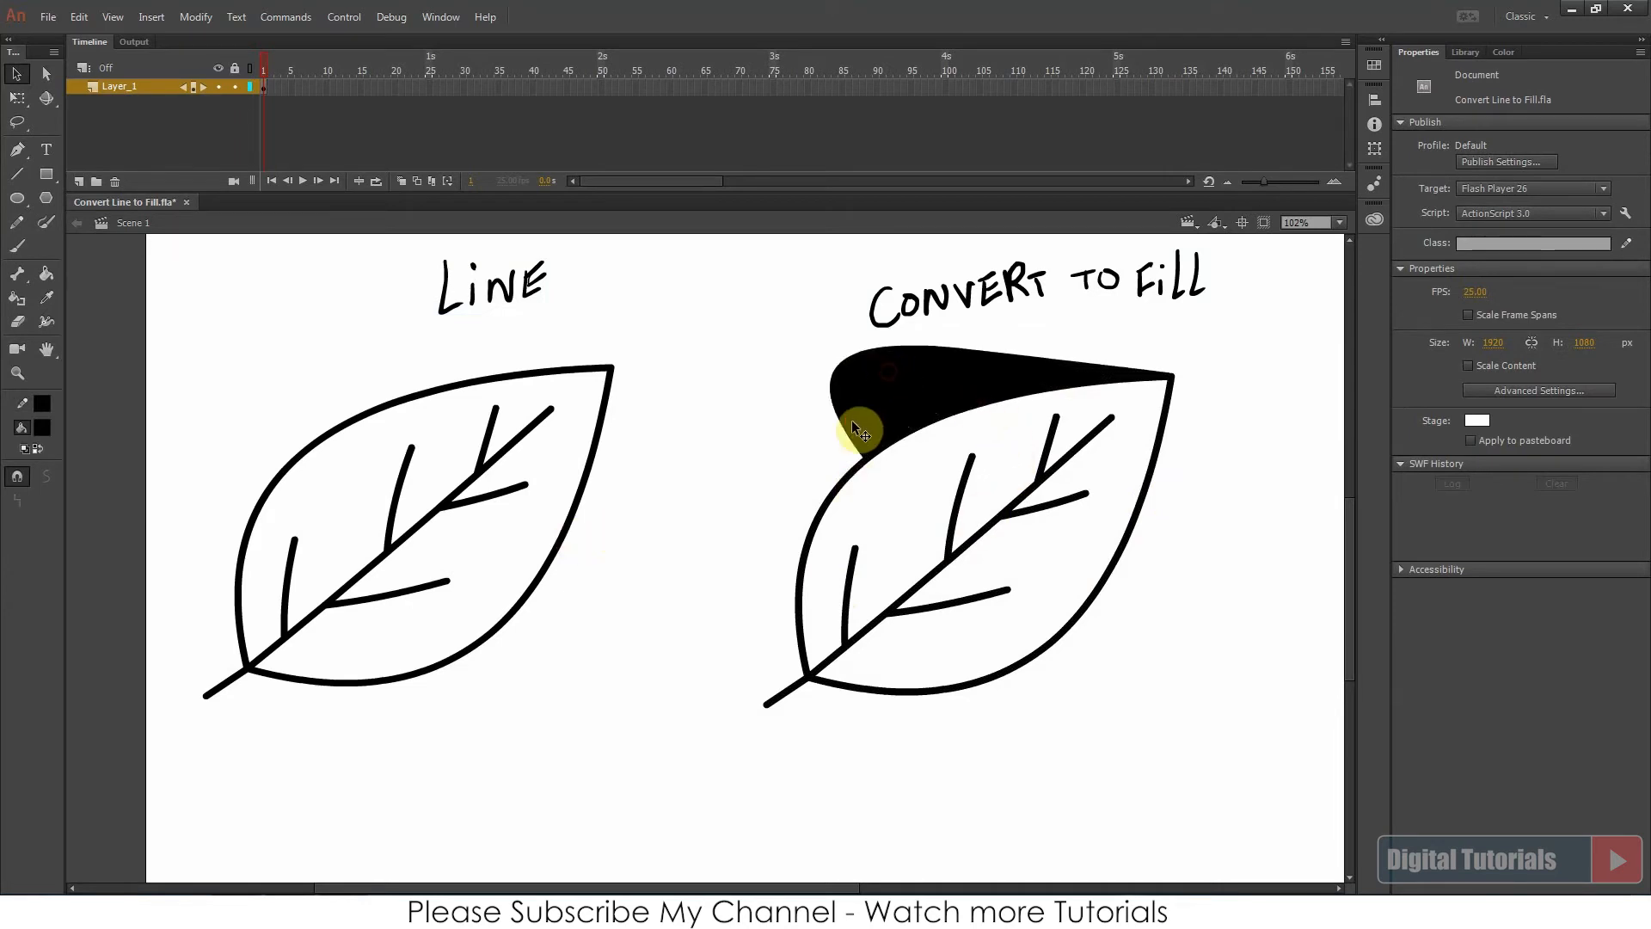
drag(447, 385, 337, 340)
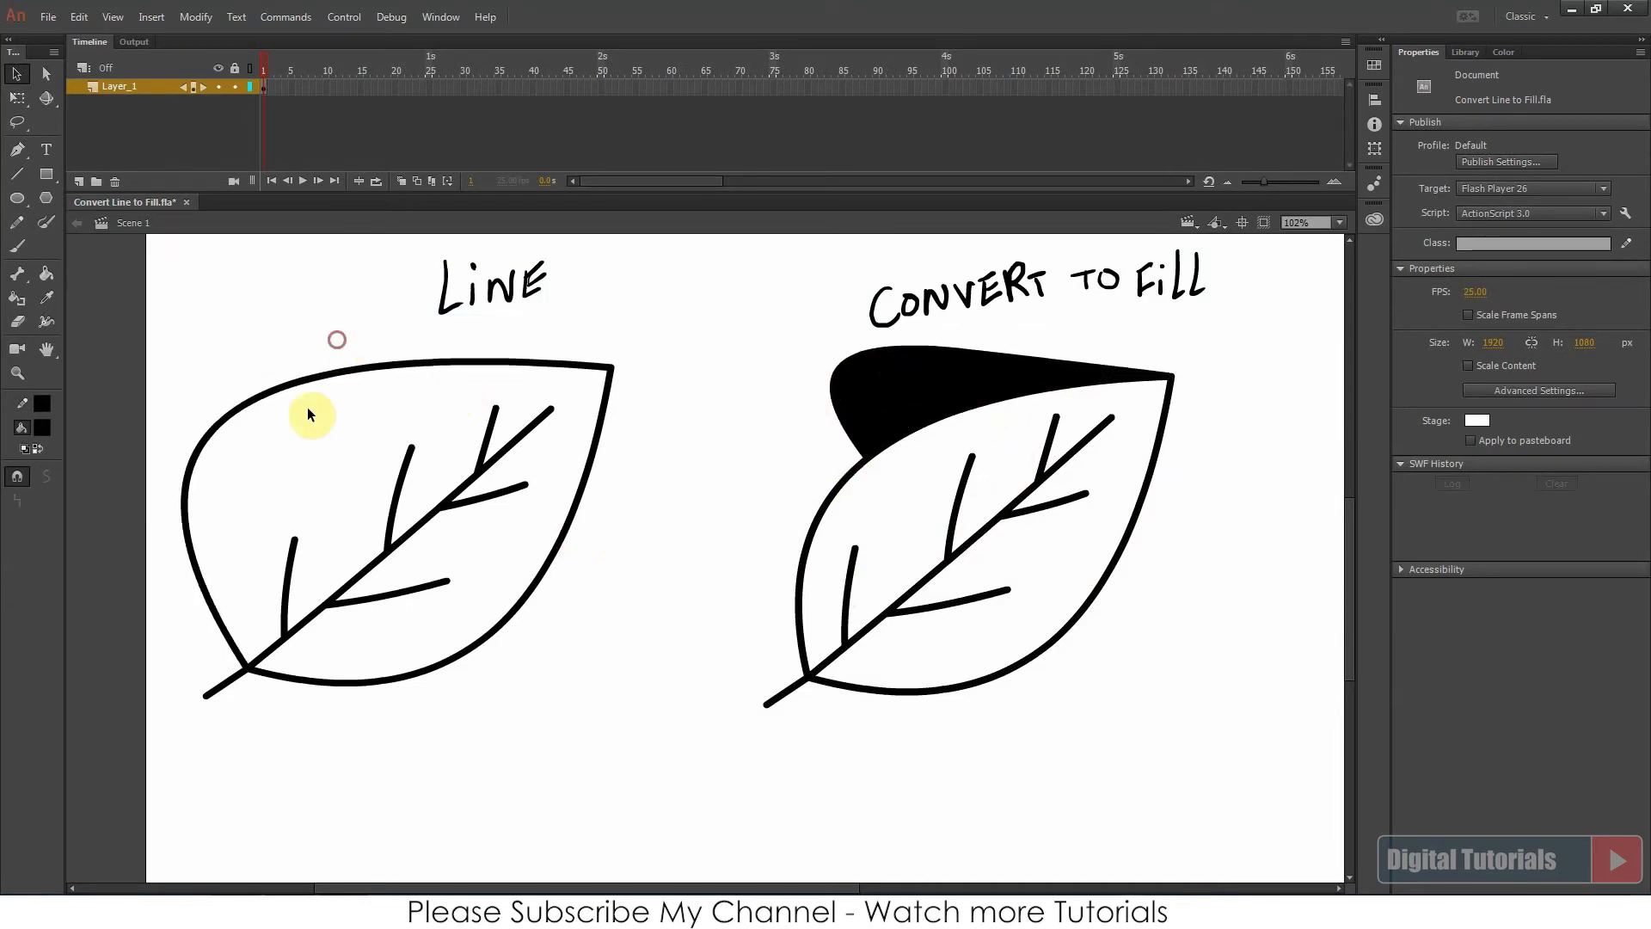
key(ctrl+z)
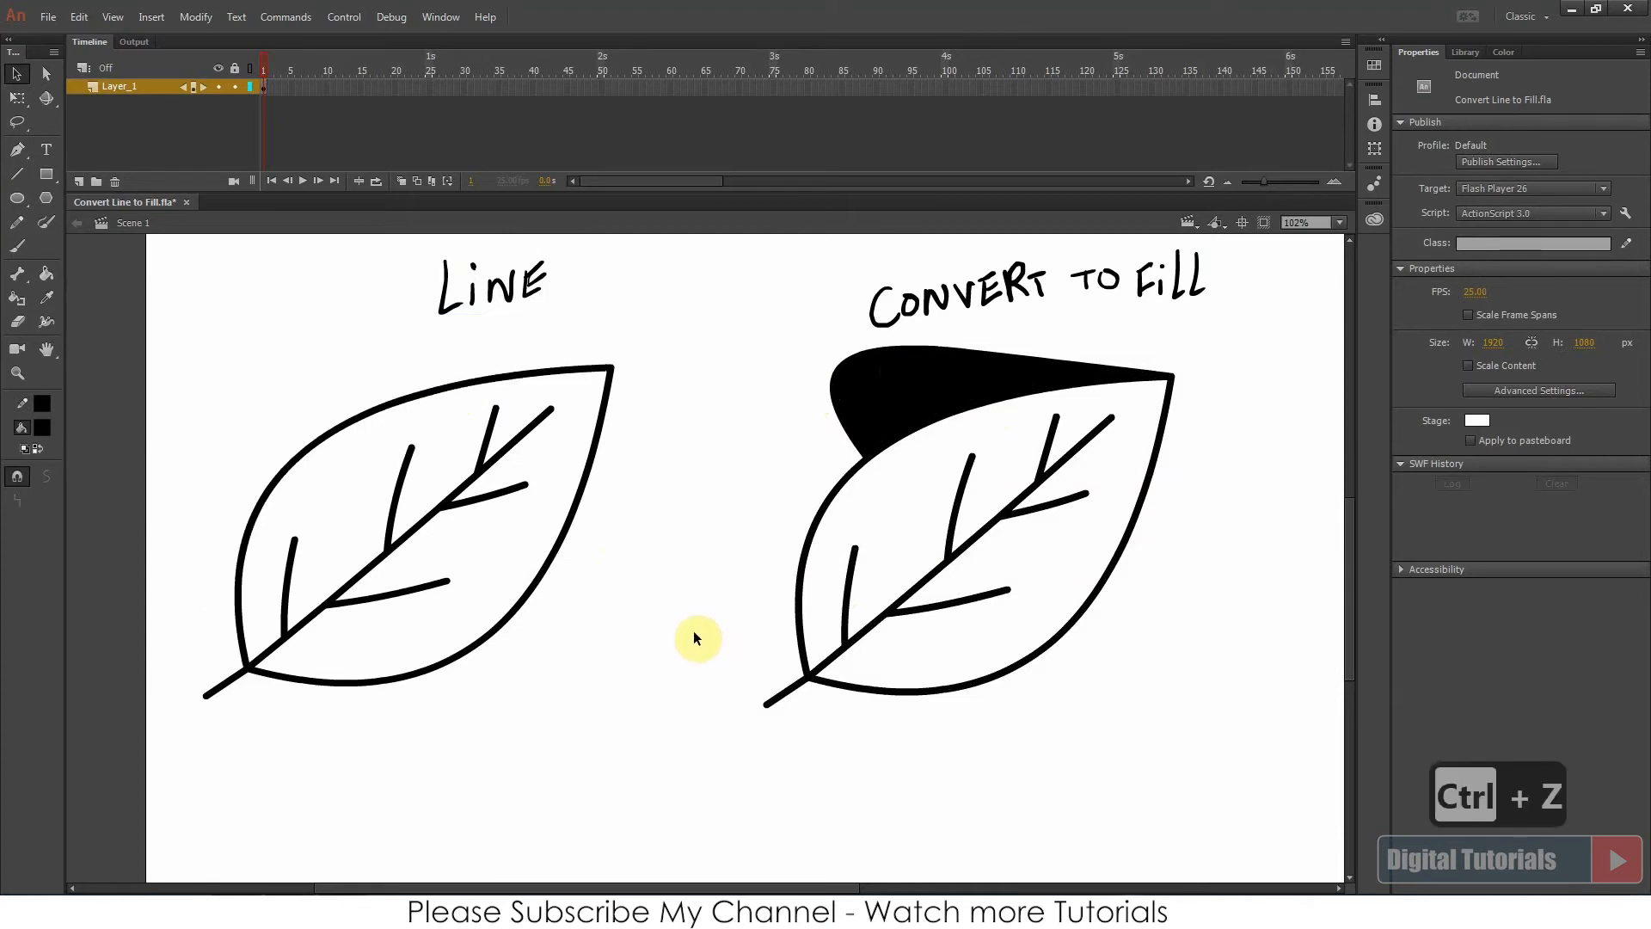
key(ctrl+z)
click(688, 528)
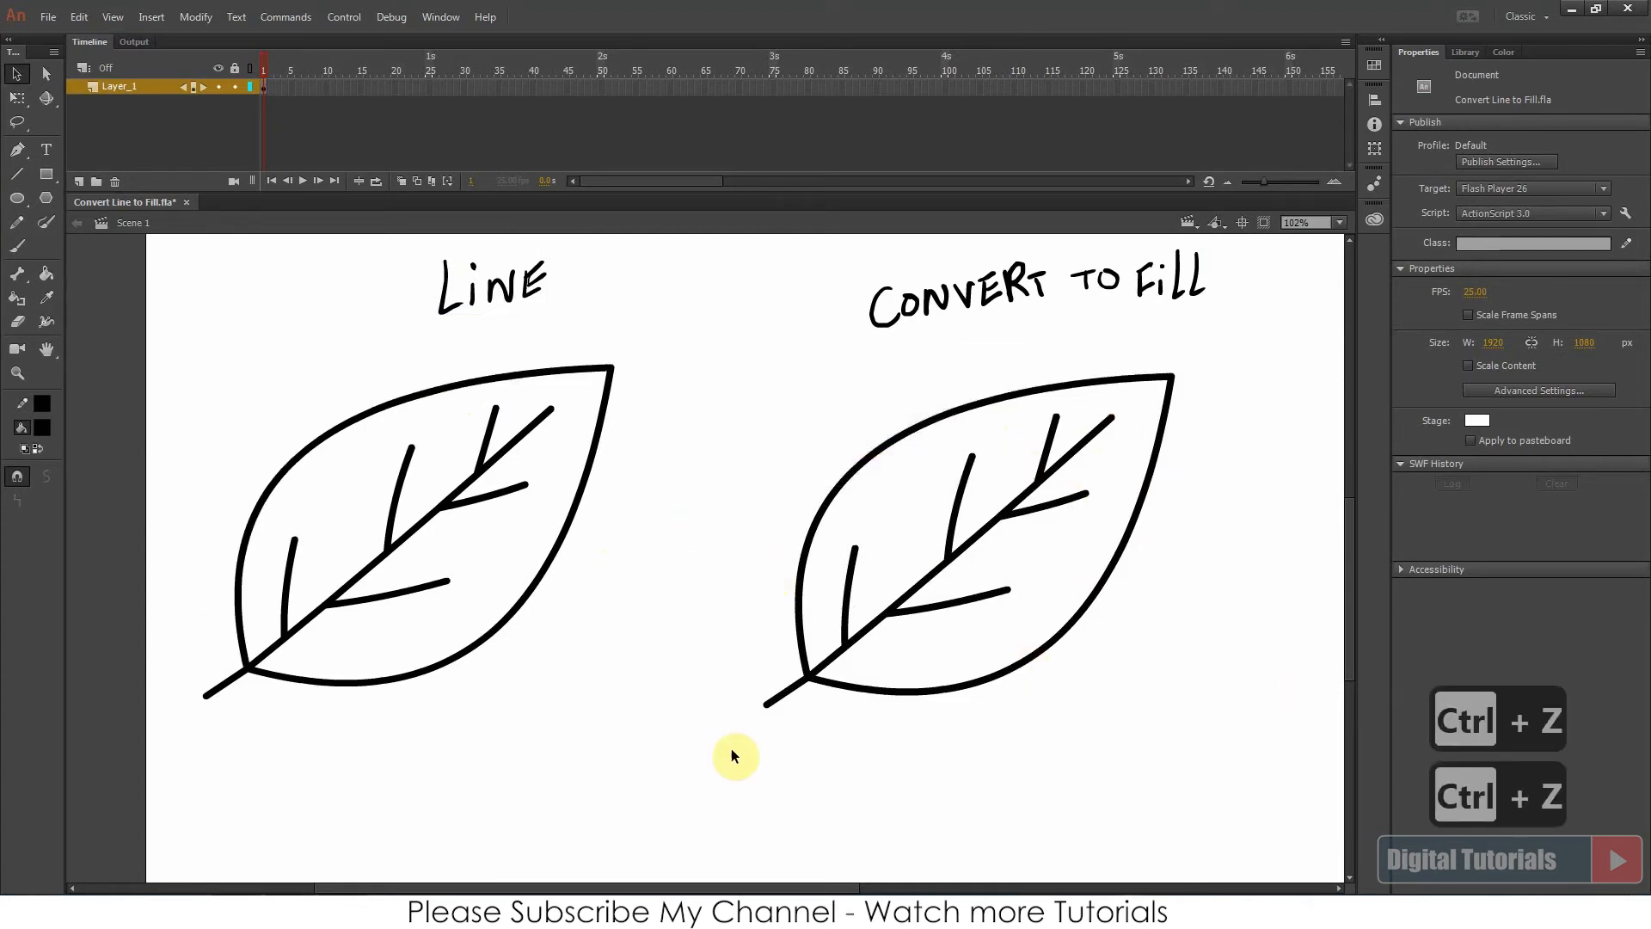
Widen the free end of the right leaf's stem by pulling its corner outward
key(ctrl+space)
click(953, 770)
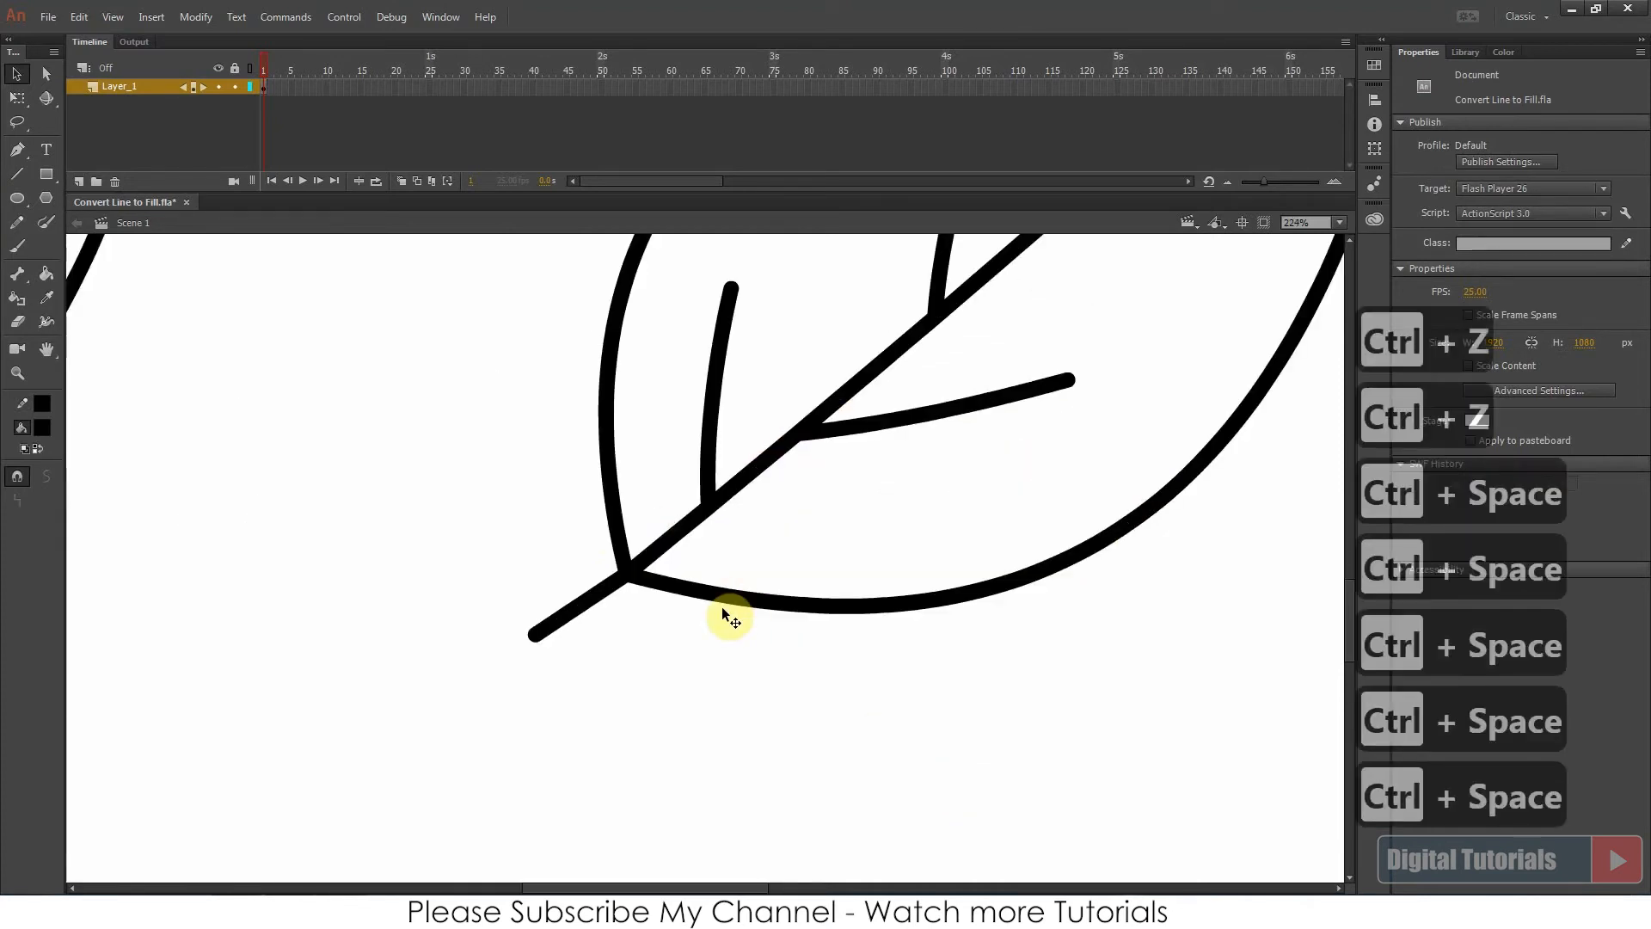
drag(539, 643, 482, 558)
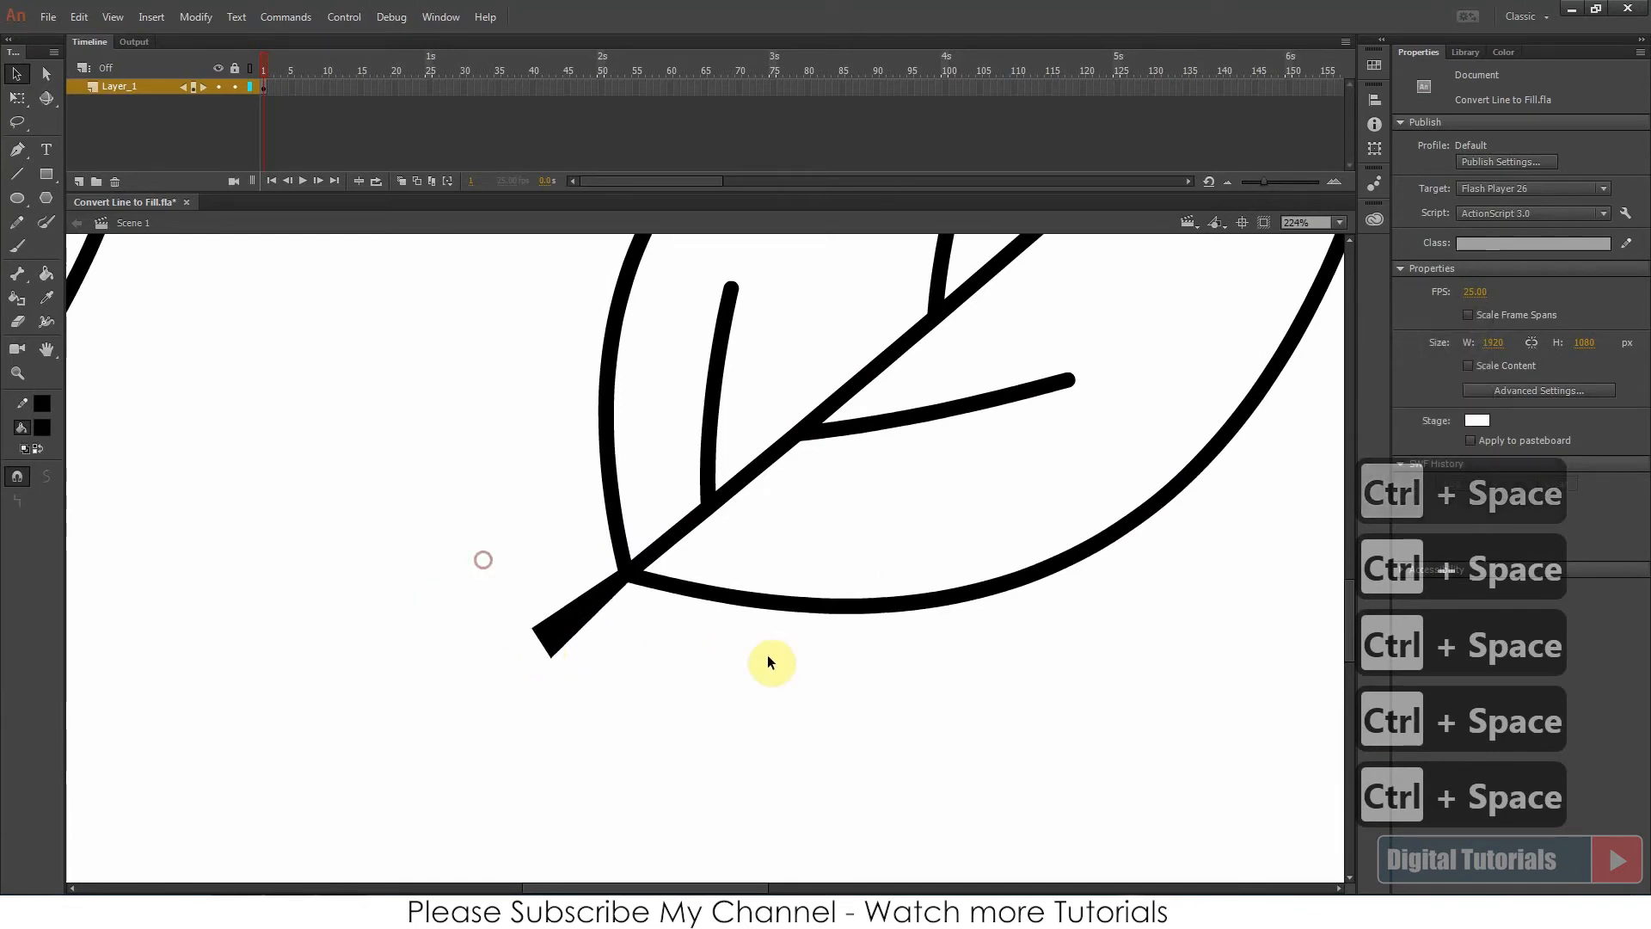
click(693, 676)
Taper the rounded ends of the right leaf's two lowest side veins into sharp points
key(space)
drag(662, 655, 588, 837)
drag(664, 474, 659, 446)
key(ctrl+z)
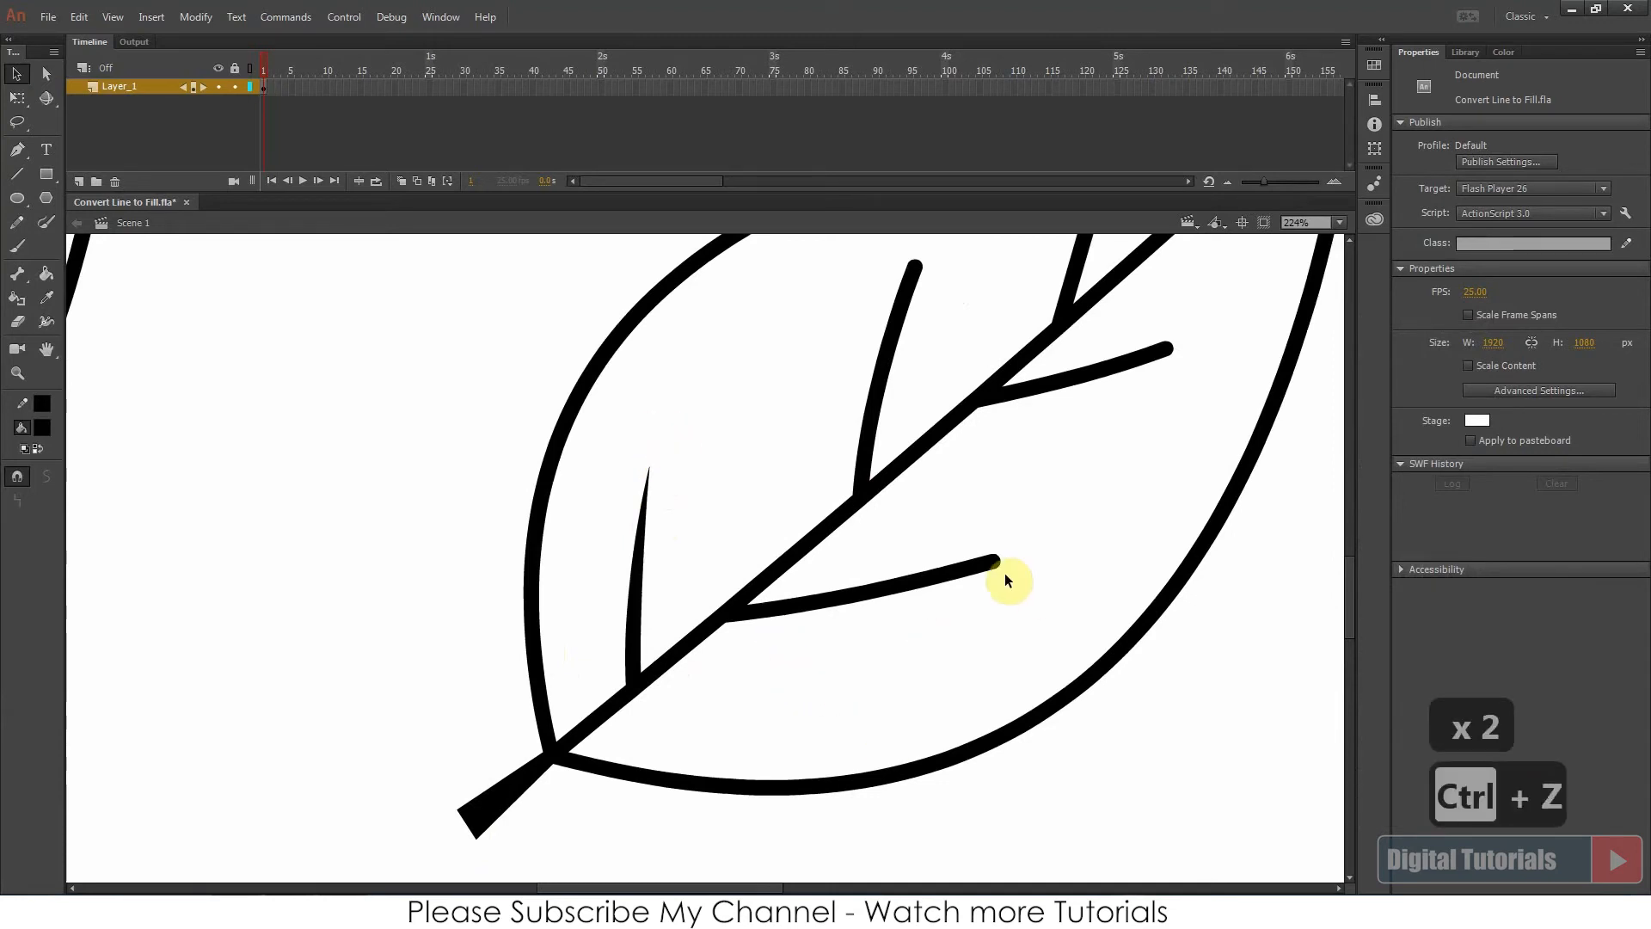
drag(989, 550, 1066, 550)
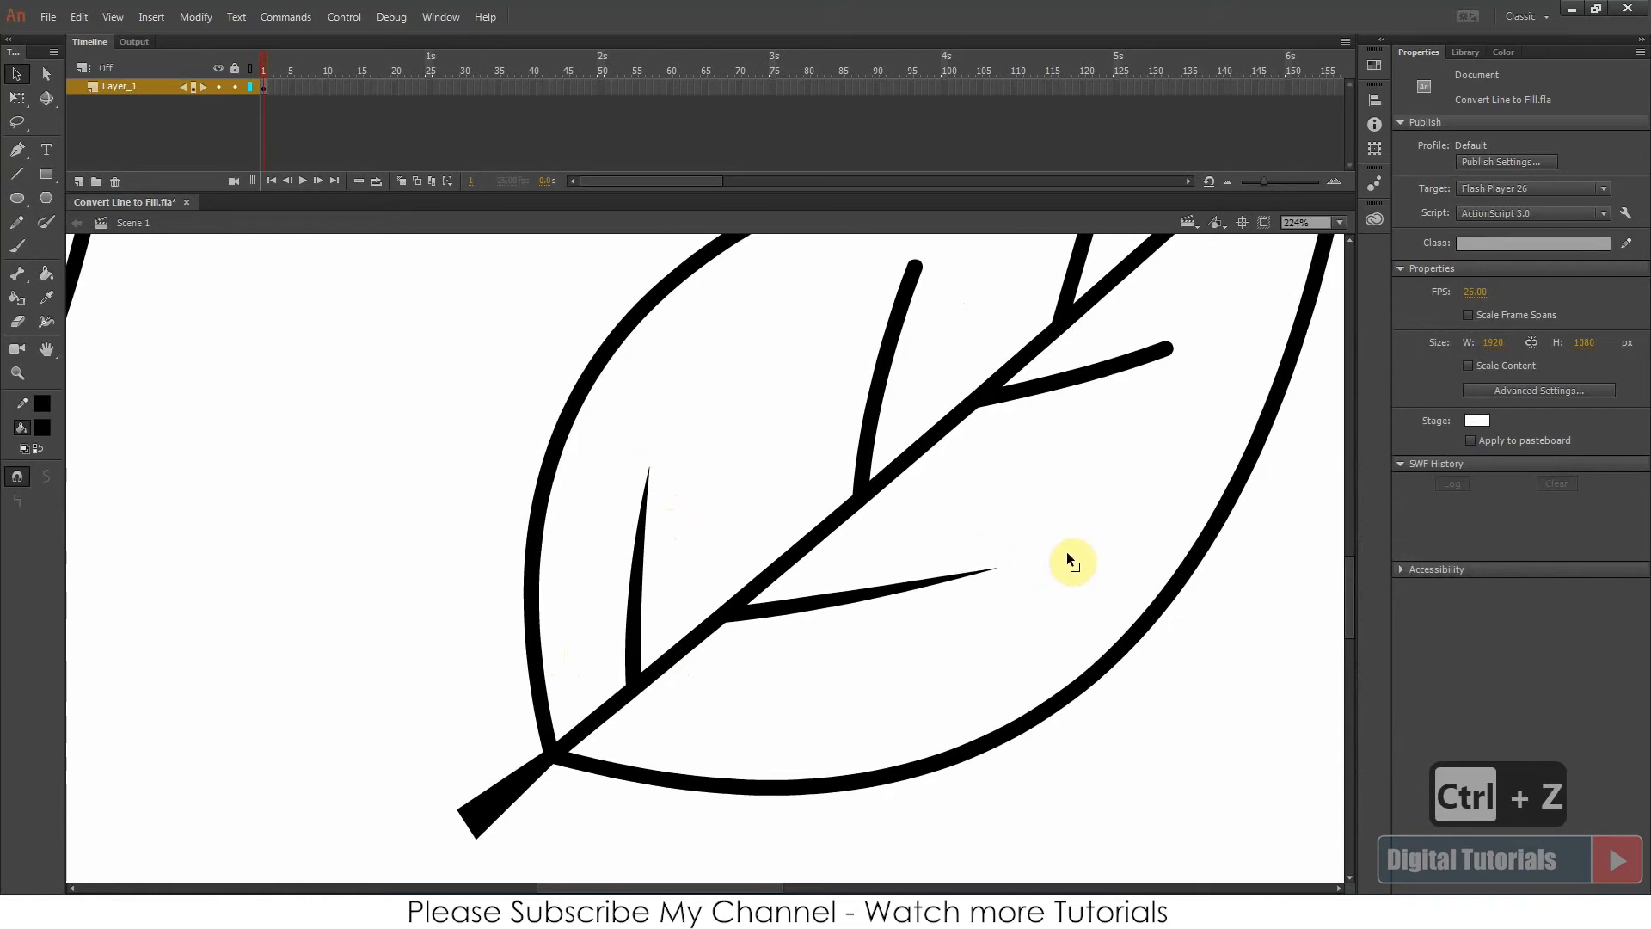
key(ctrl+z)
Taper the ends of the middle upper vein and the upper right side vein into sharp points
drag(969, 490, 918, 700)
drag(855, 473, 884, 447)
drag(1107, 551, 1154, 560)
Taper the topmost side vein and the tip of the central vein into sharp points
drag(972, 473, 895, 734)
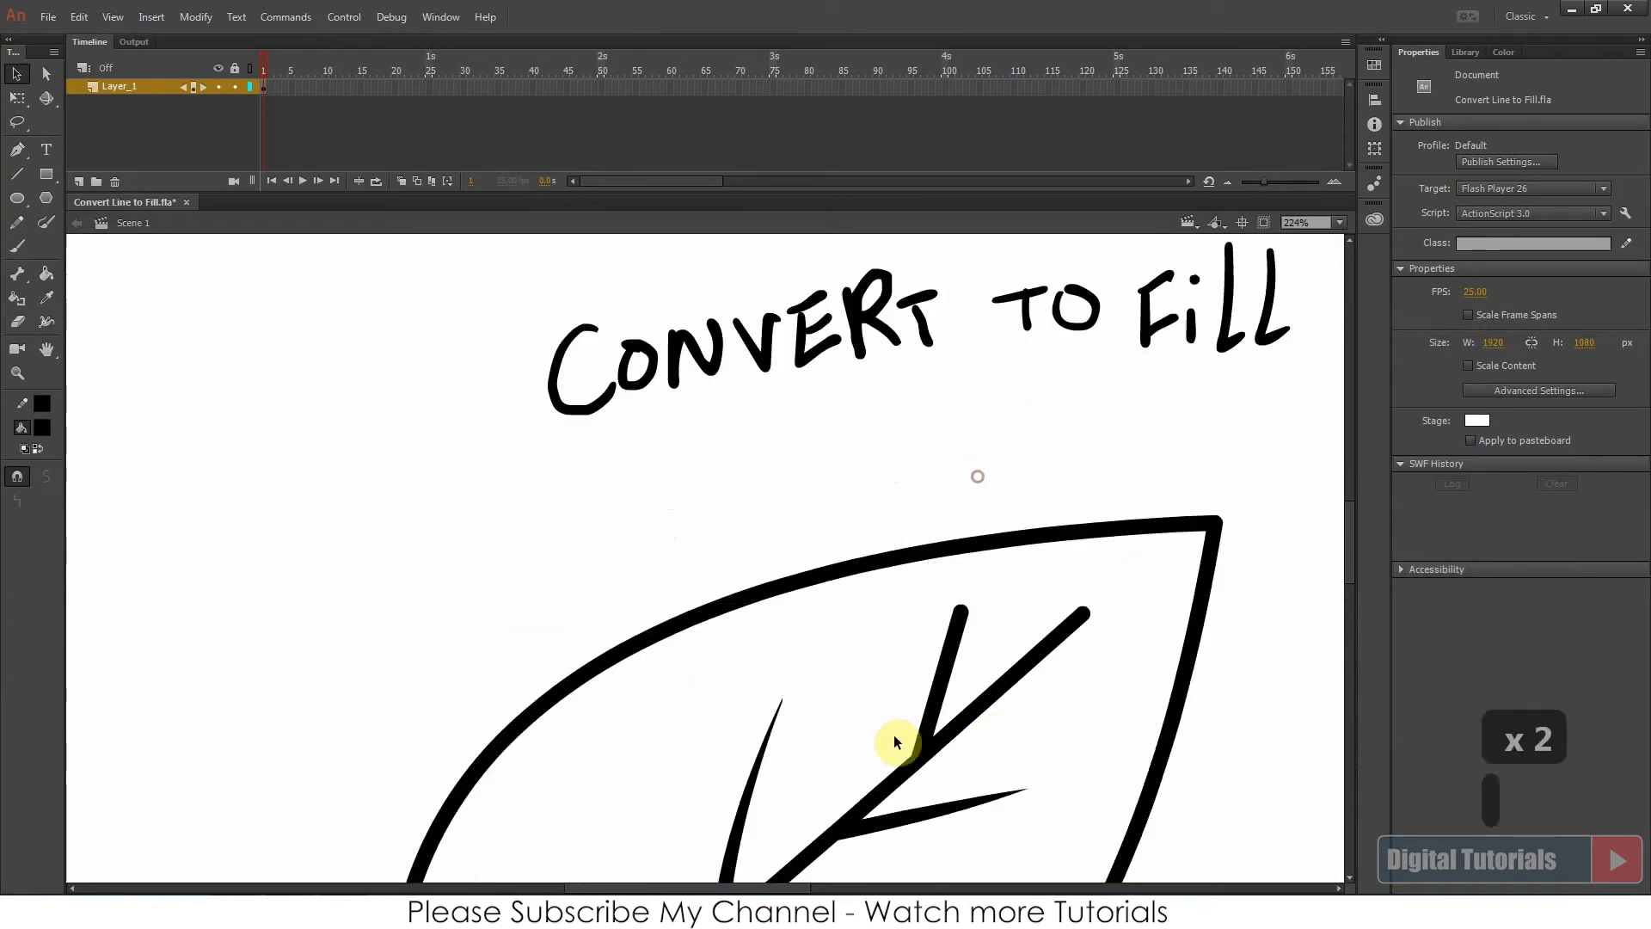
drag(961, 621, 957, 592)
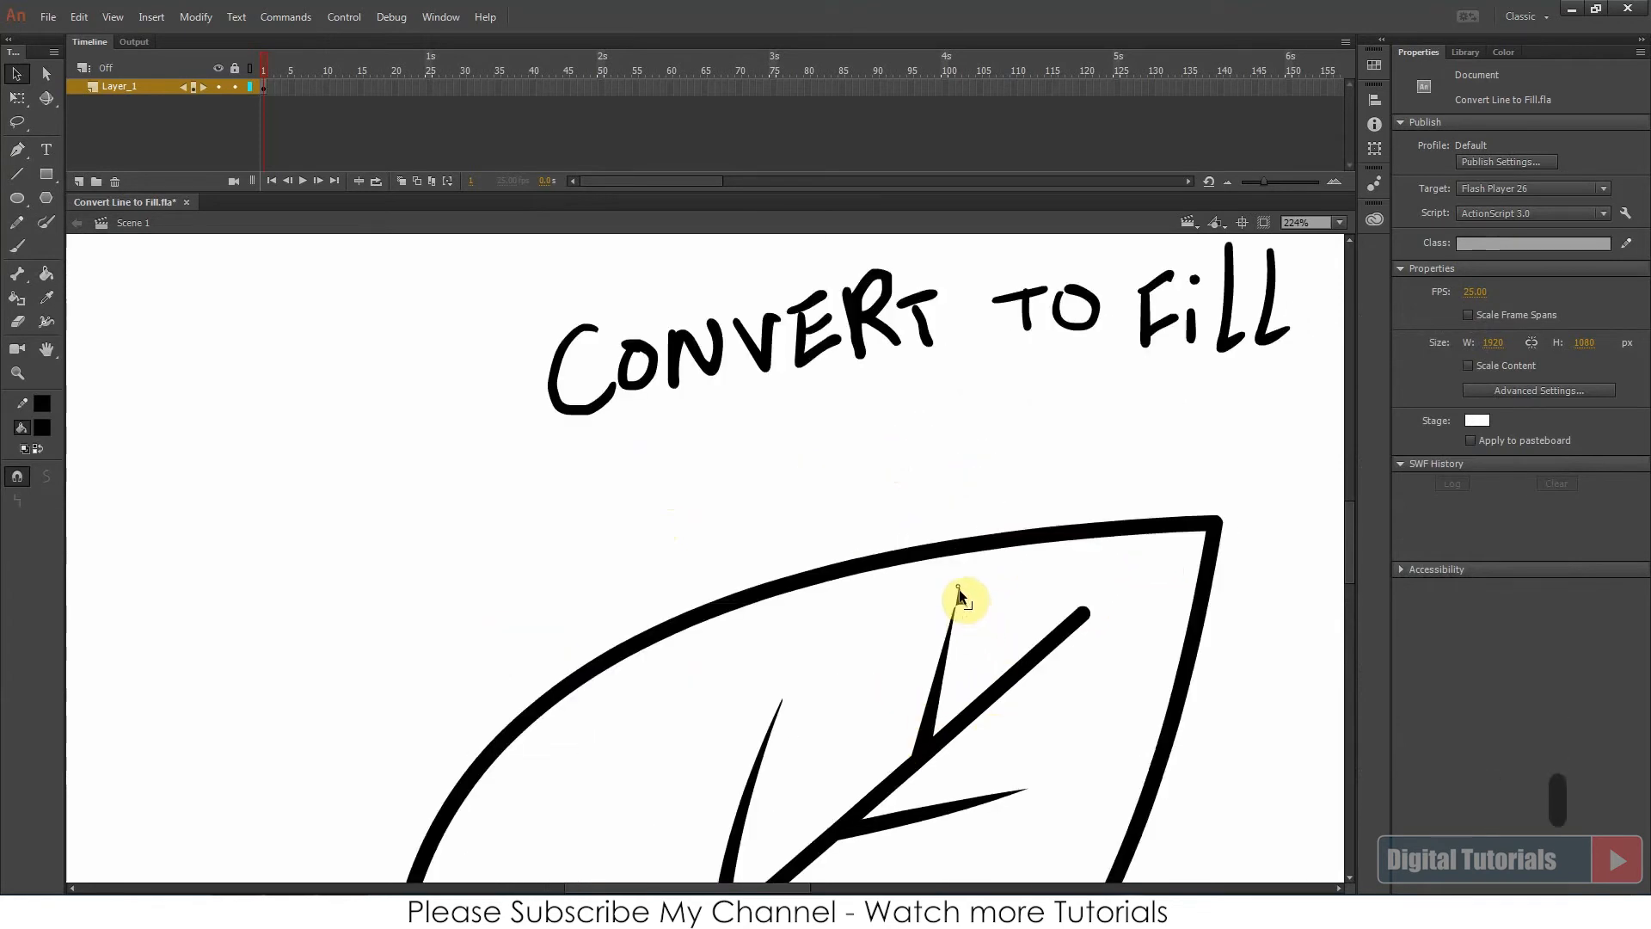
drag(1082, 607, 1123, 590)
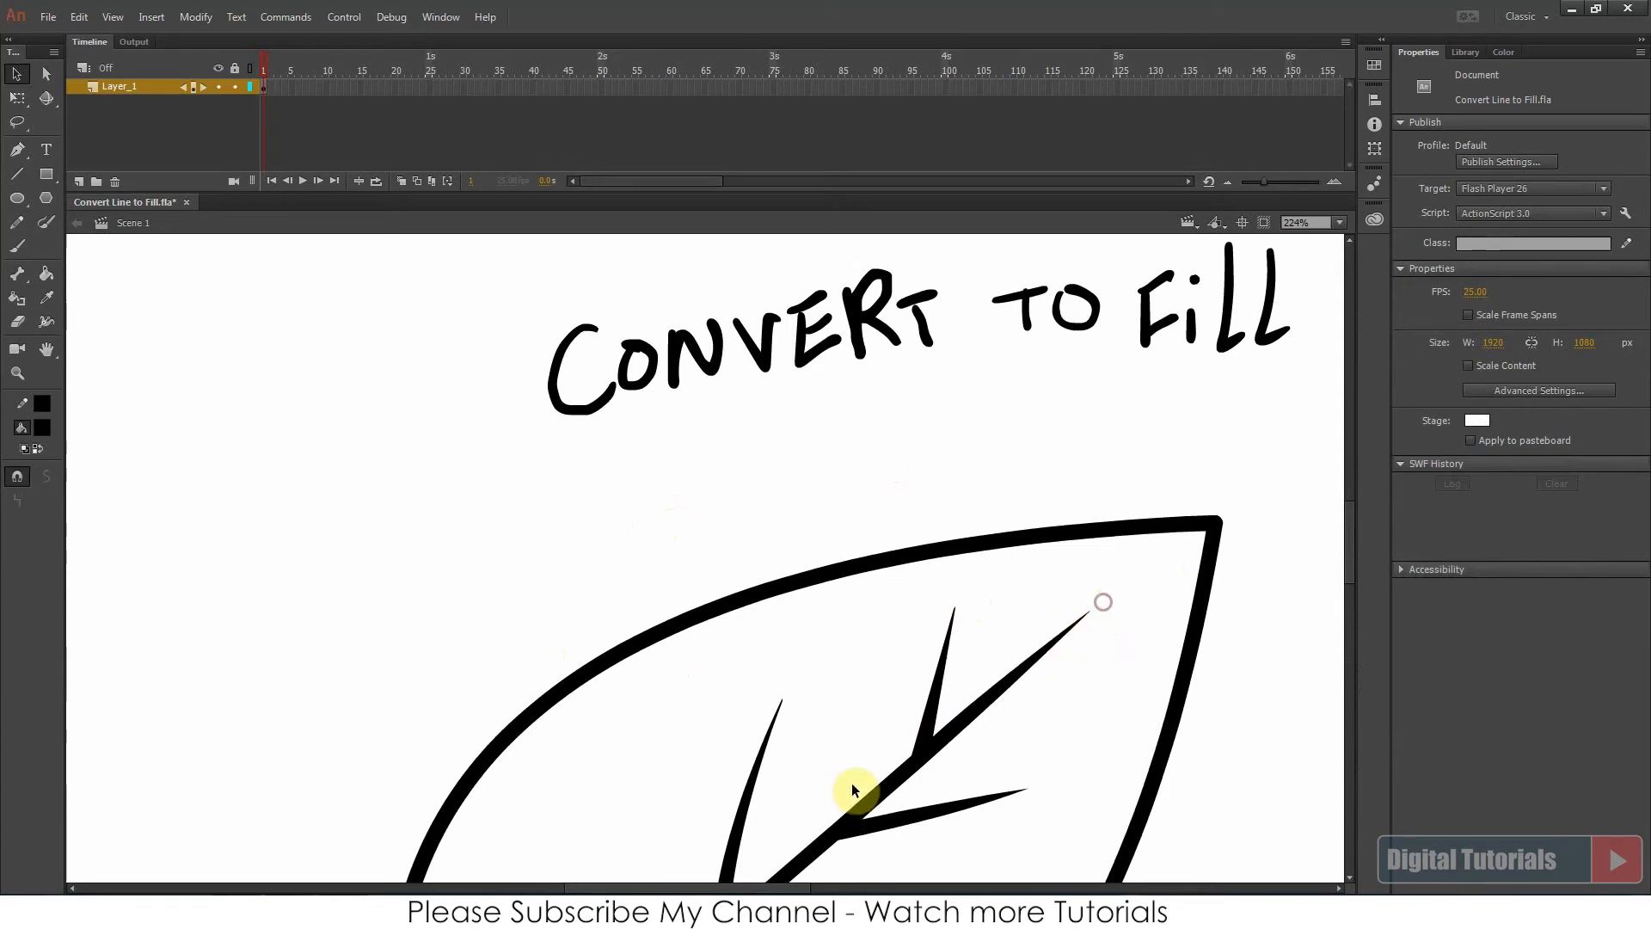
Reshape the outline corner at the filled leaf's pointed tip to adjust its thickness, and select the whole filled leaf
mouse_move(1223, 524)
mouse_down()
mouse_move(1220, 502)
mouse_move(1213, 522)
mouse_up()
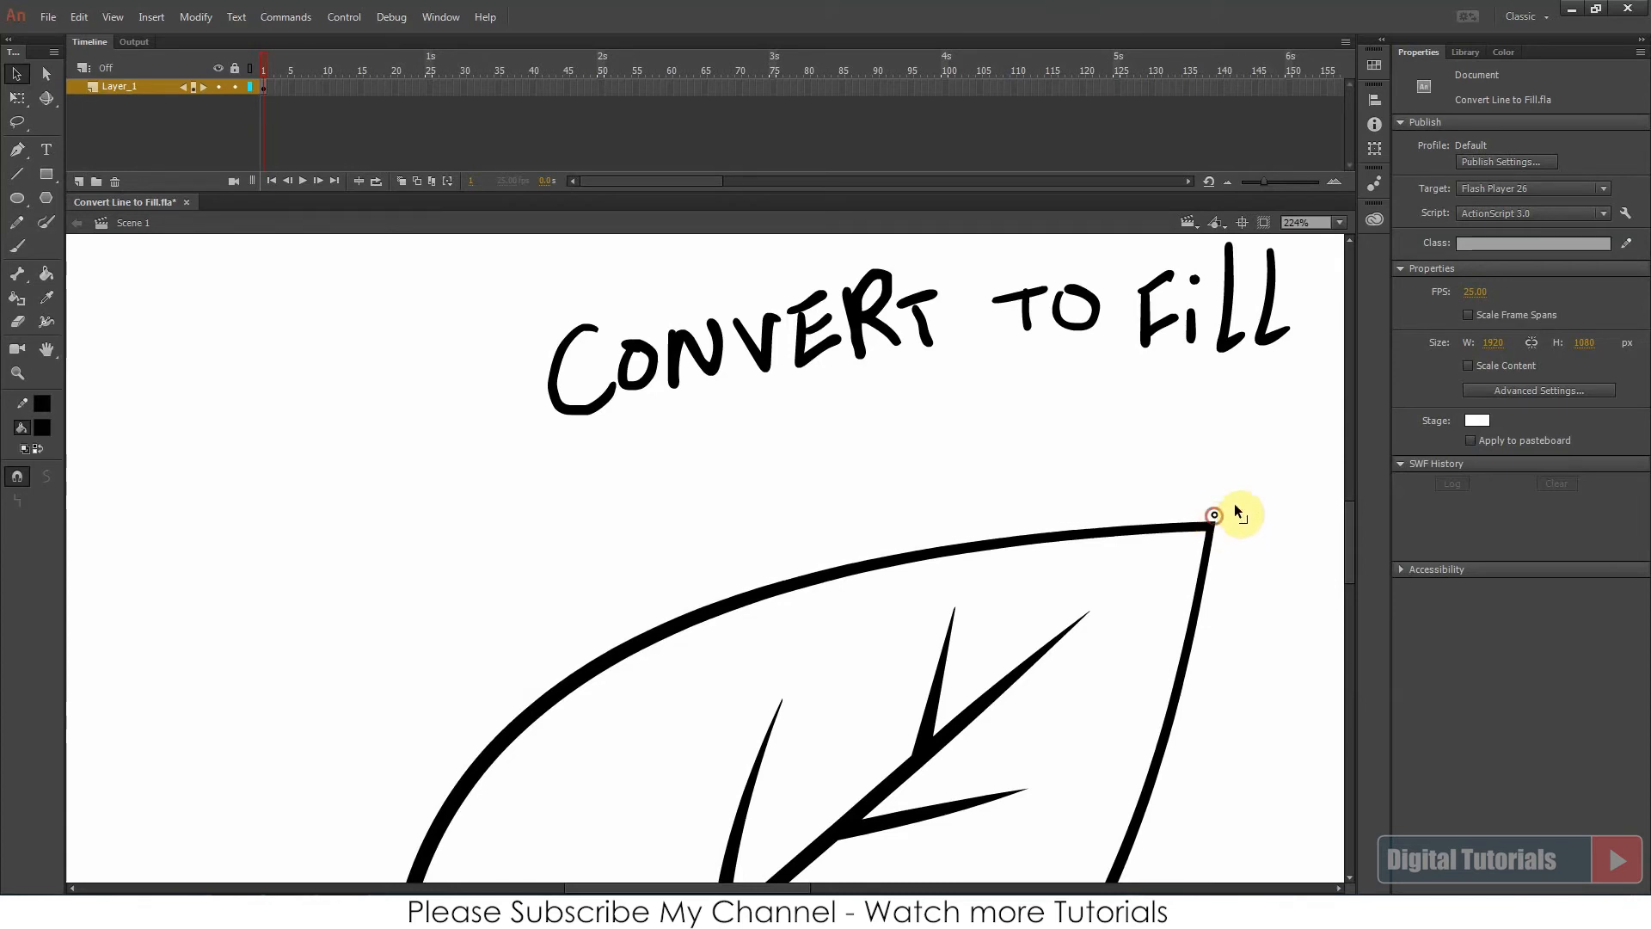
drag(1215, 520, 1225, 520)
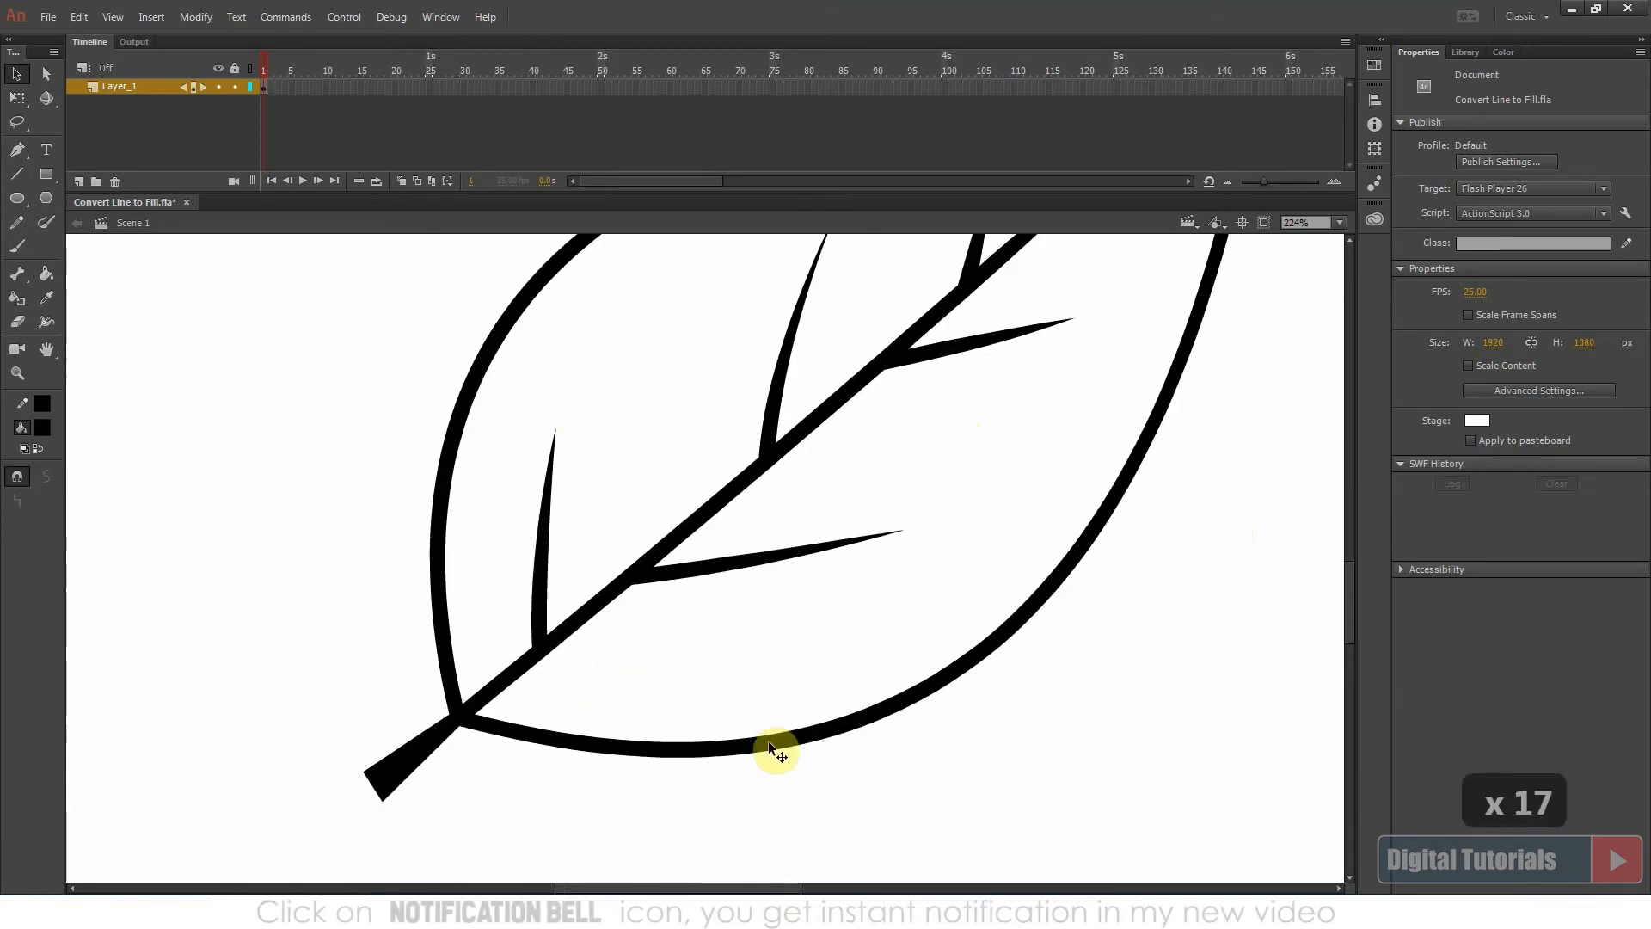
key(ctrl+a)
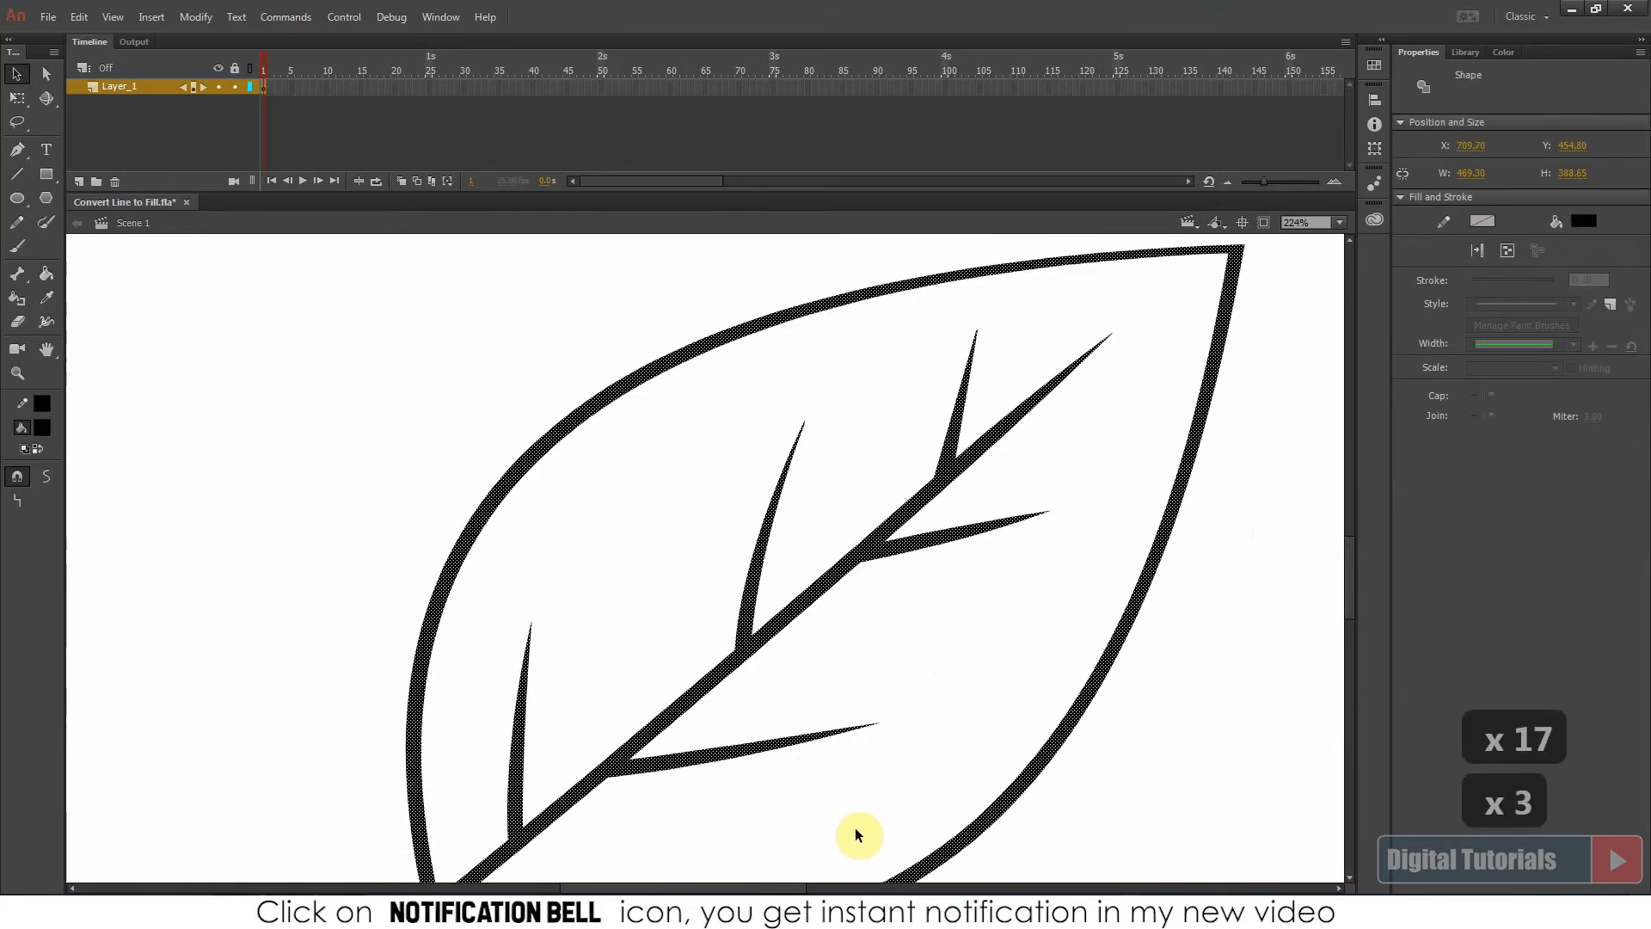
Try smoothing the selected filled leaf, and undo the smoothing
key(ctrl+minus)
drag(671, 707, 955, 693)
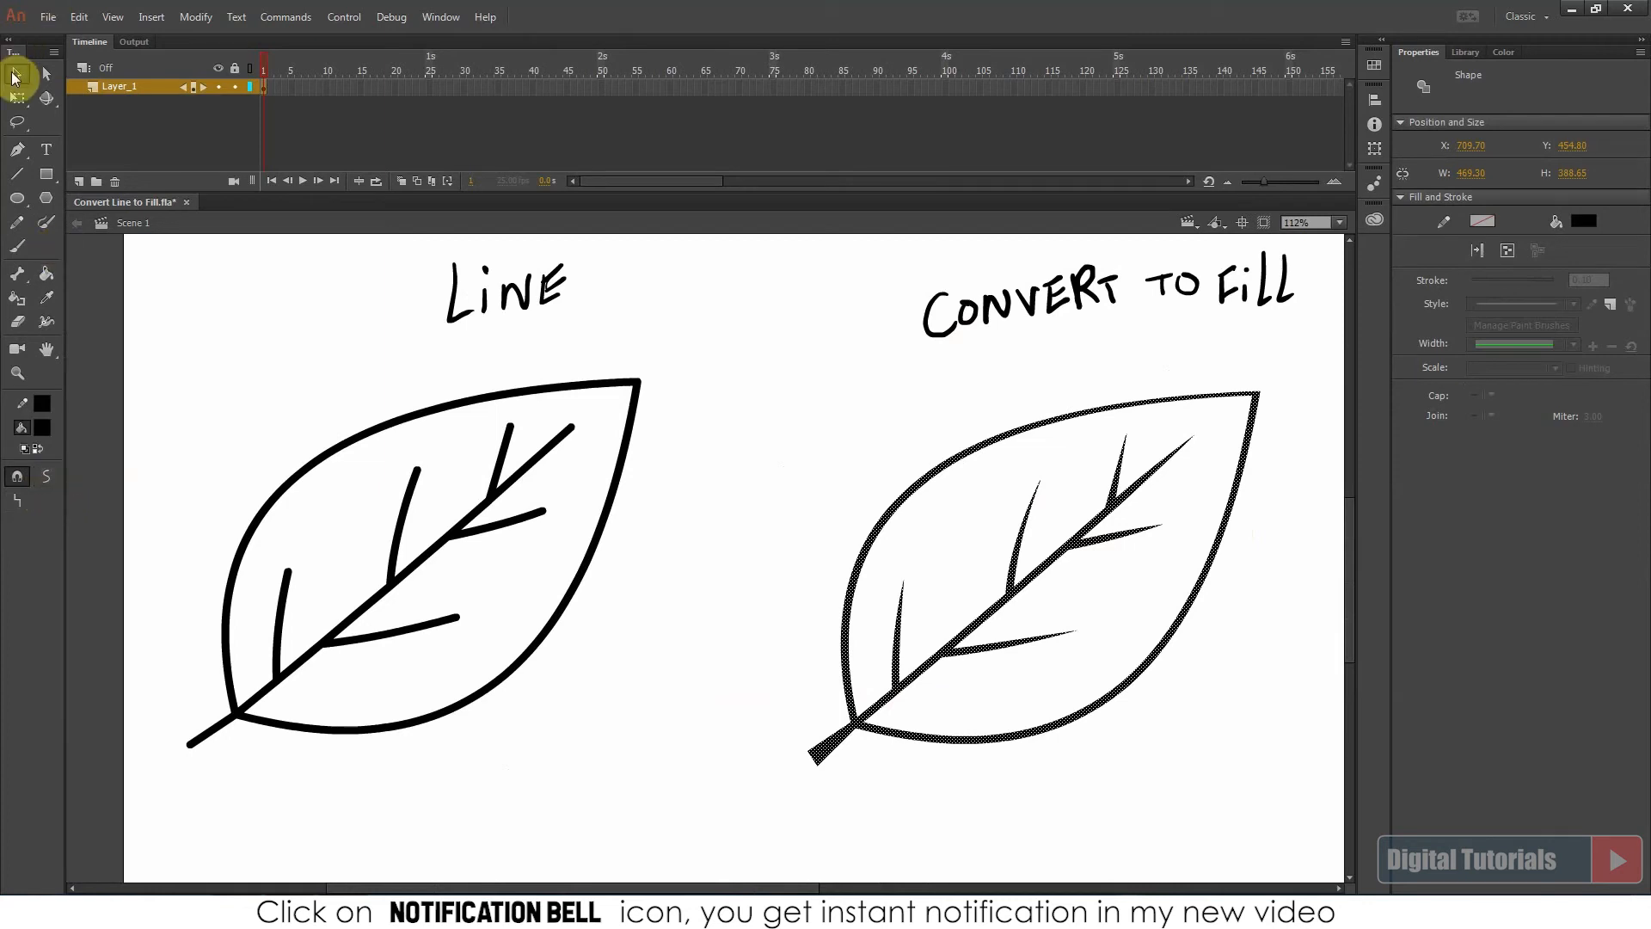
click(47, 477)
click(47, 476)
key(ctrl+z)
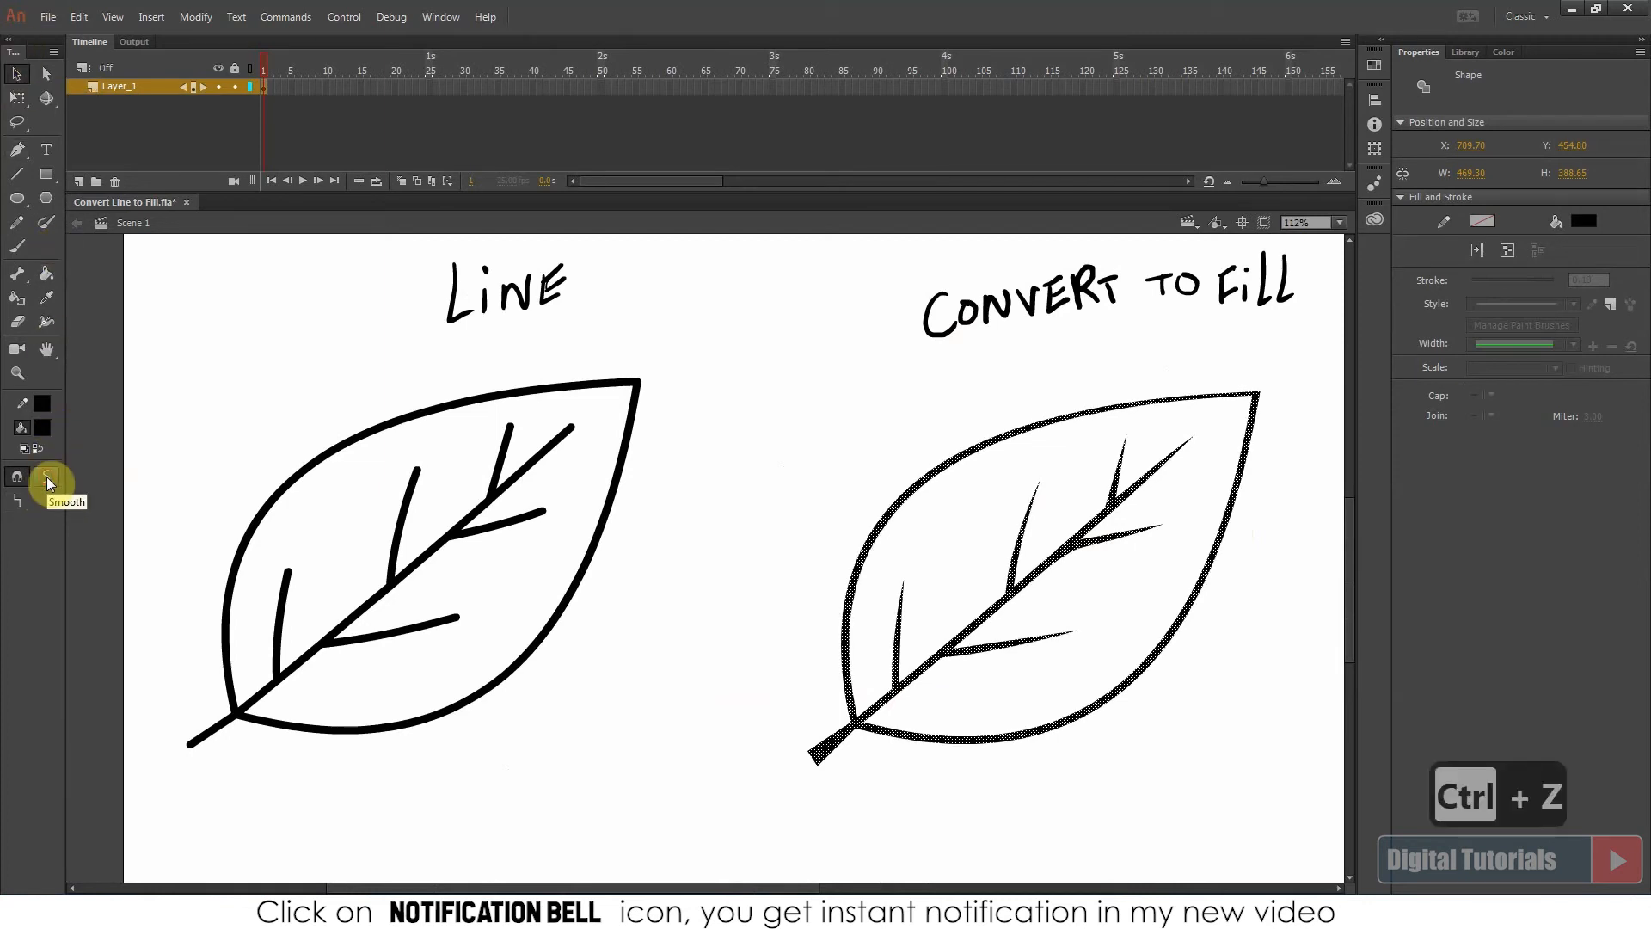
Smooth all the strokes of the line-drawn leaf, and clear the selection
double_click(487, 494)
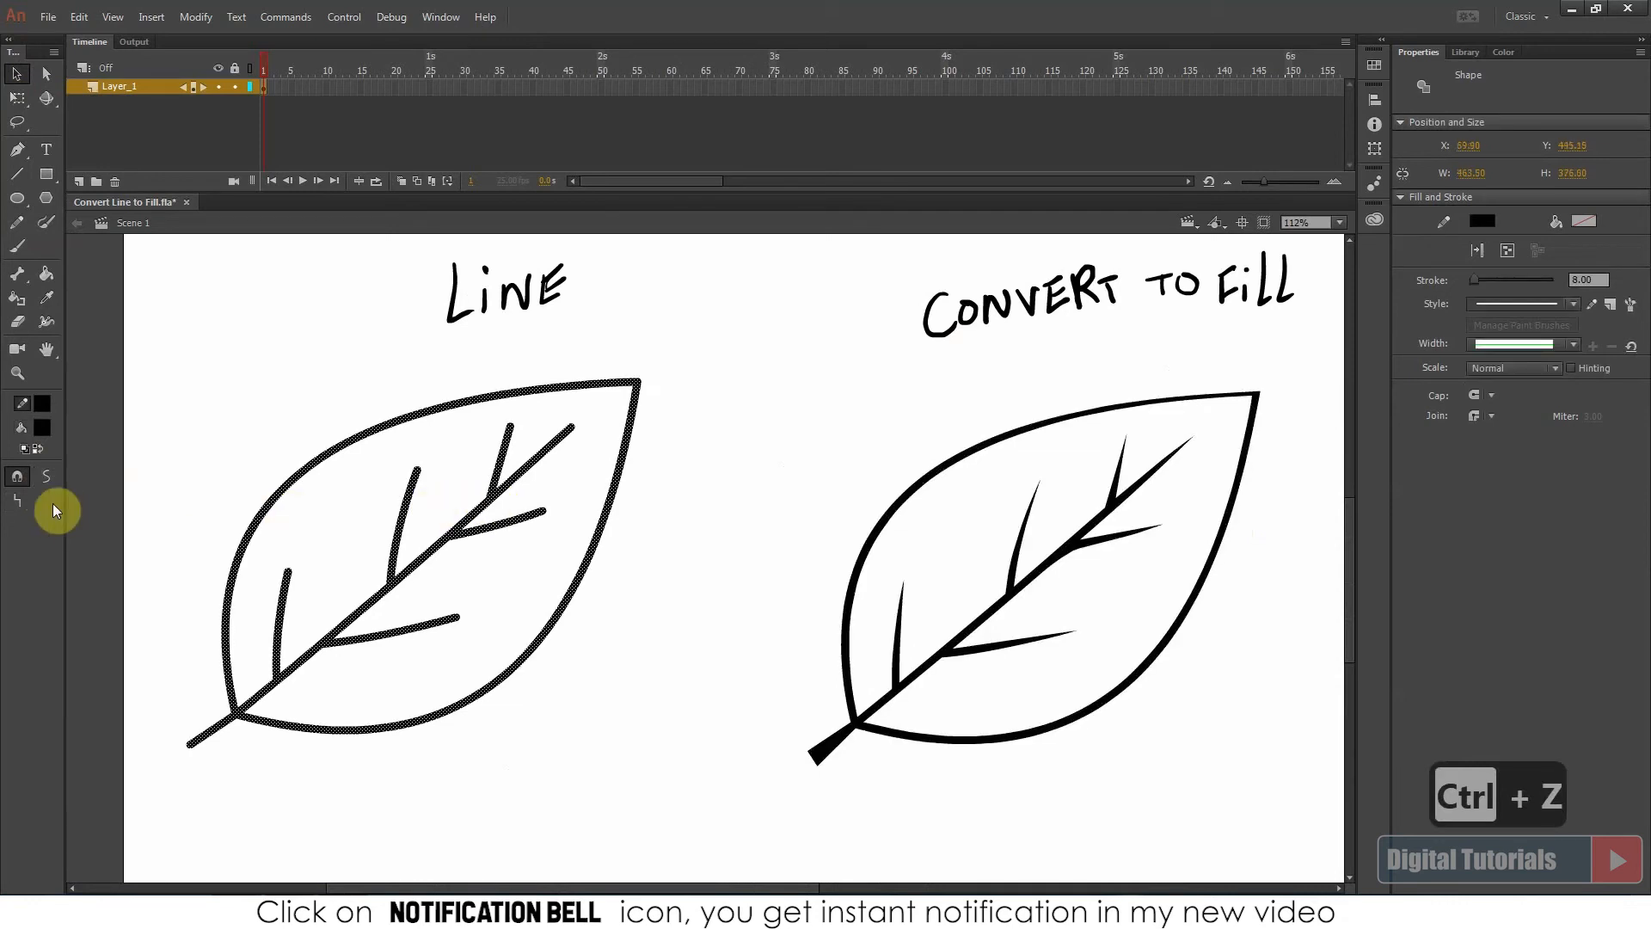
click(46, 478)
click(708, 487)
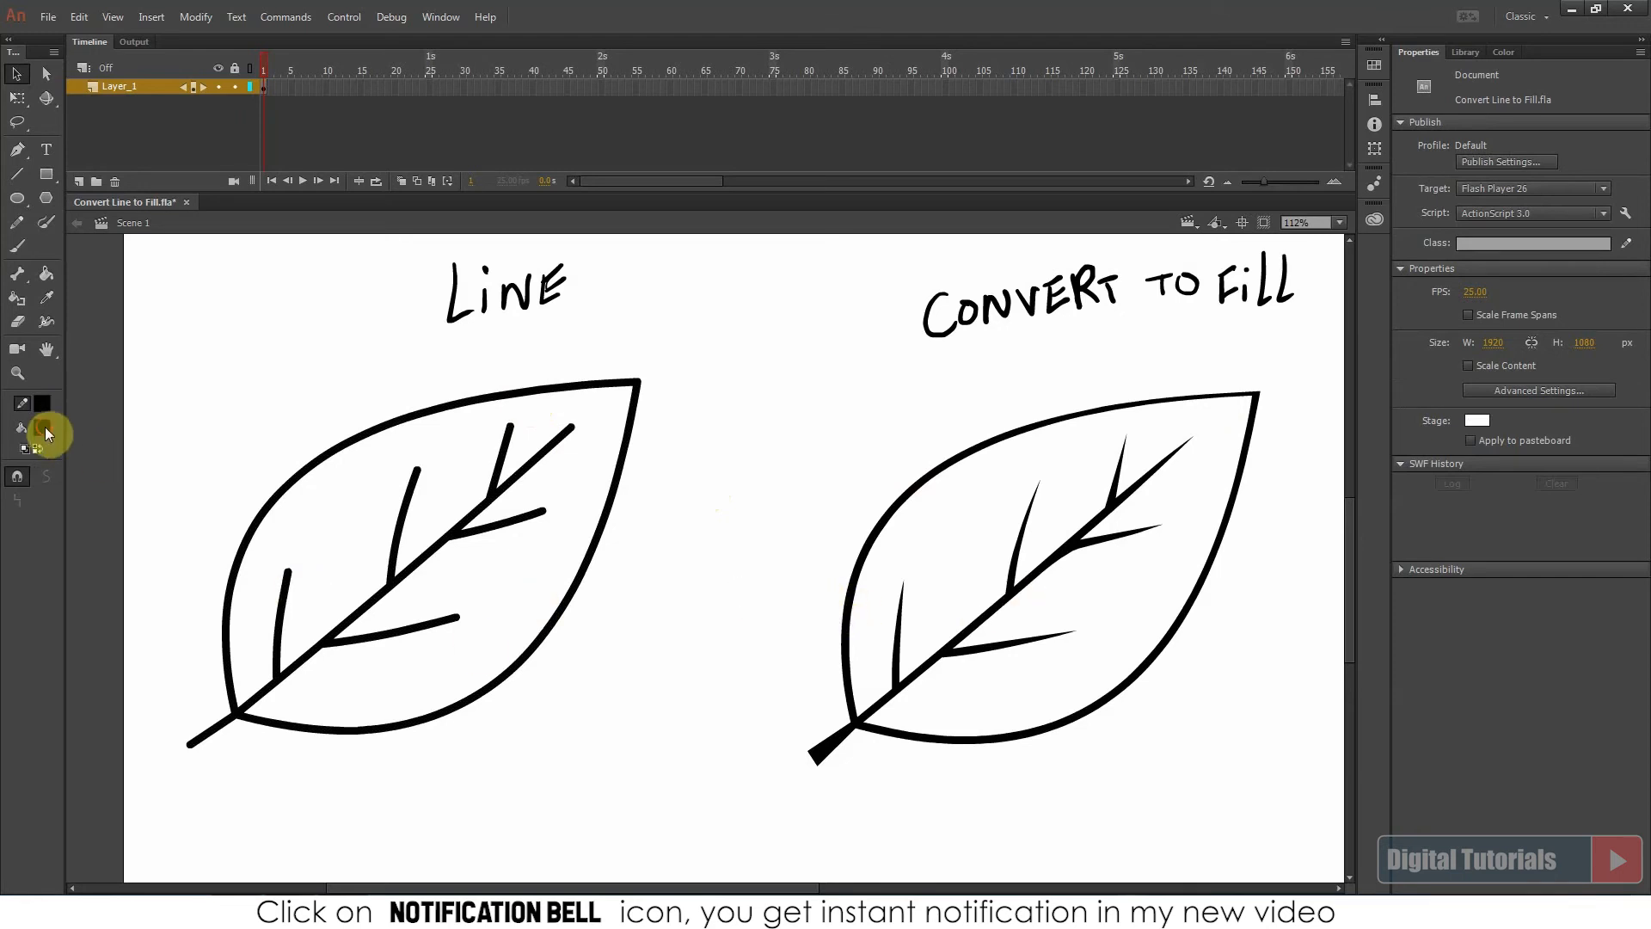
Fill the interiors of both the line-drawn leaf and the converted leaf with green using the Paint Bucket
click(45, 426)
click(170, 493)
click(43, 273)
click(326, 526)
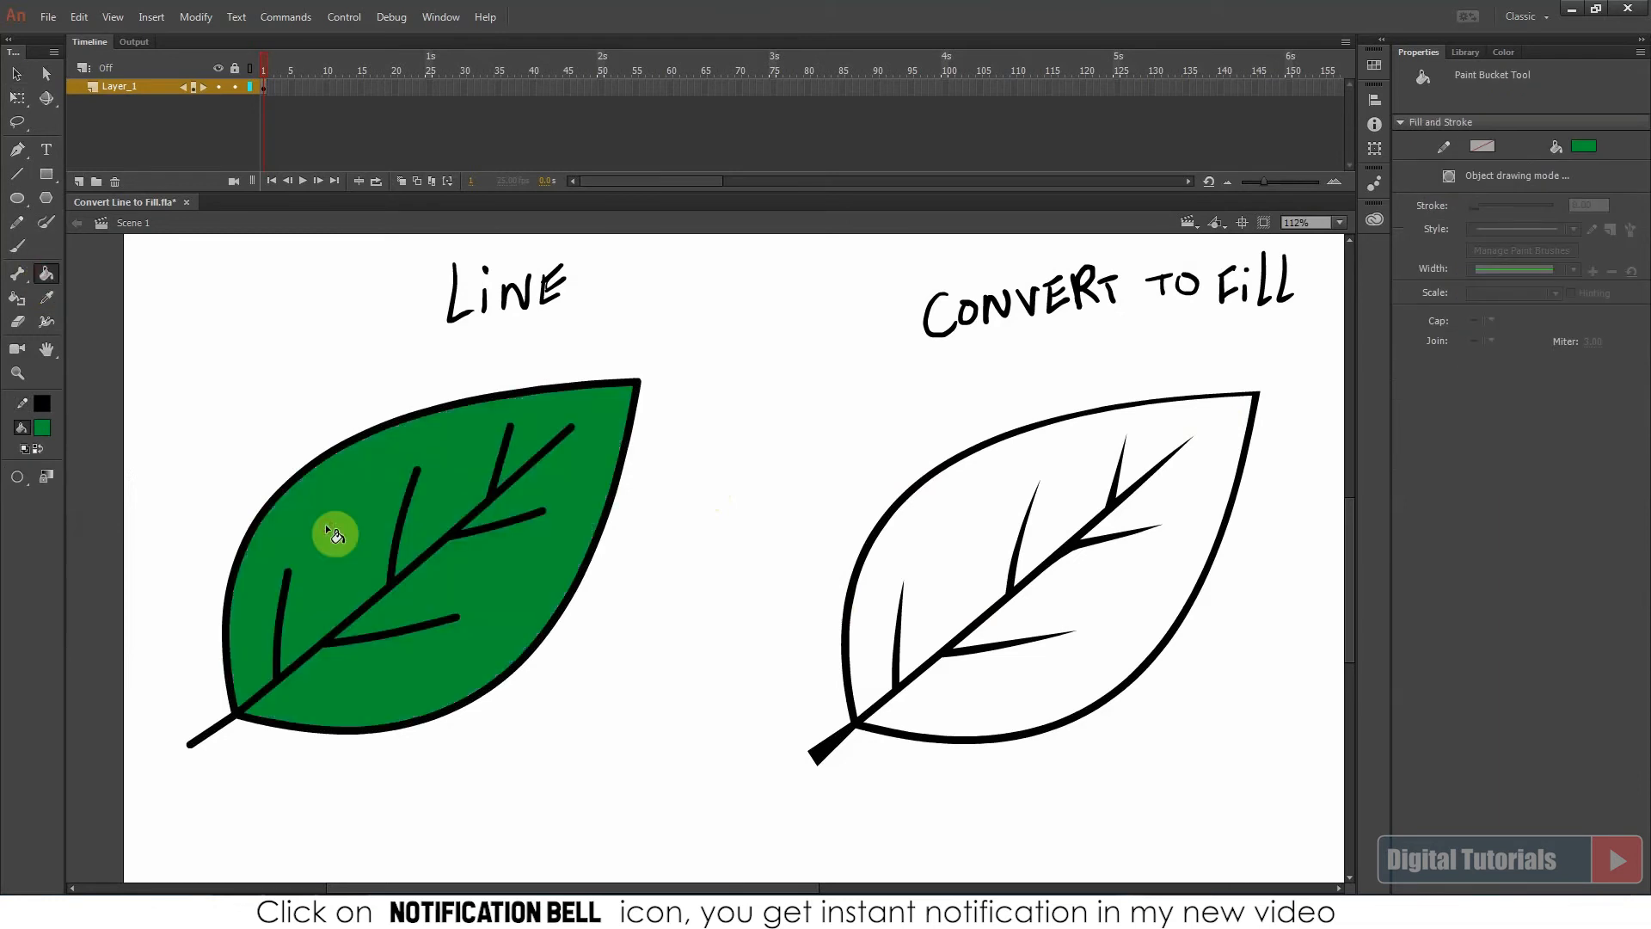
click(950, 575)
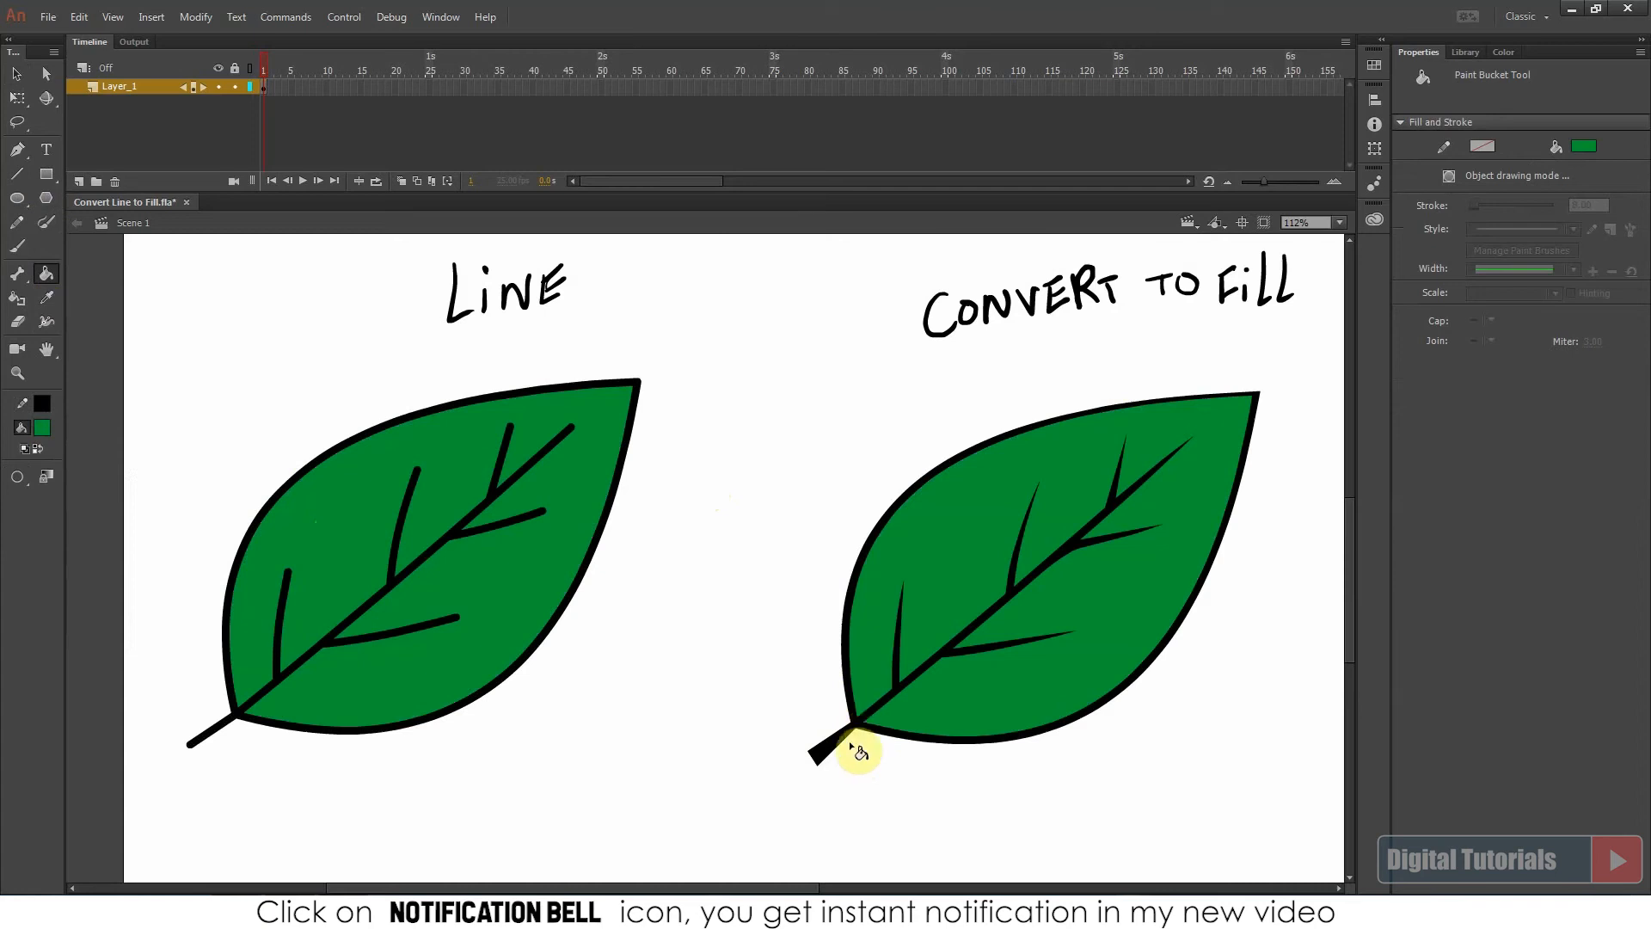
Darken the fill colour to #00541C and apply it to the converted leaf's outline and veins
click(43, 428)
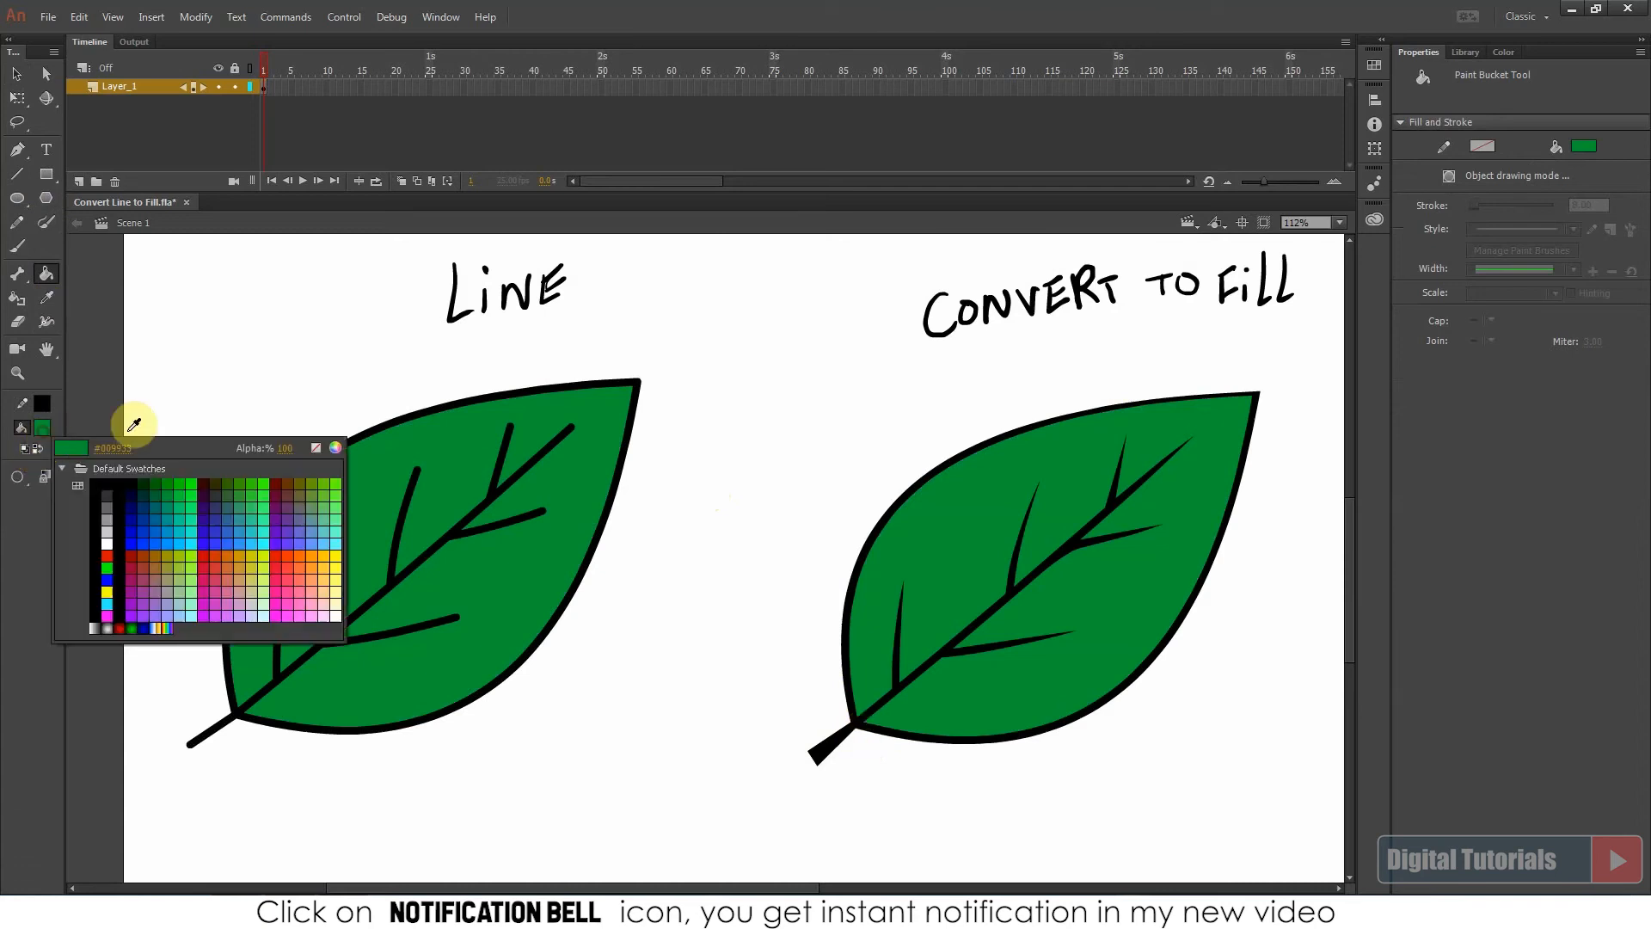
click(338, 448)
drag(870, 470, 869, 487)
click(1002, 348)
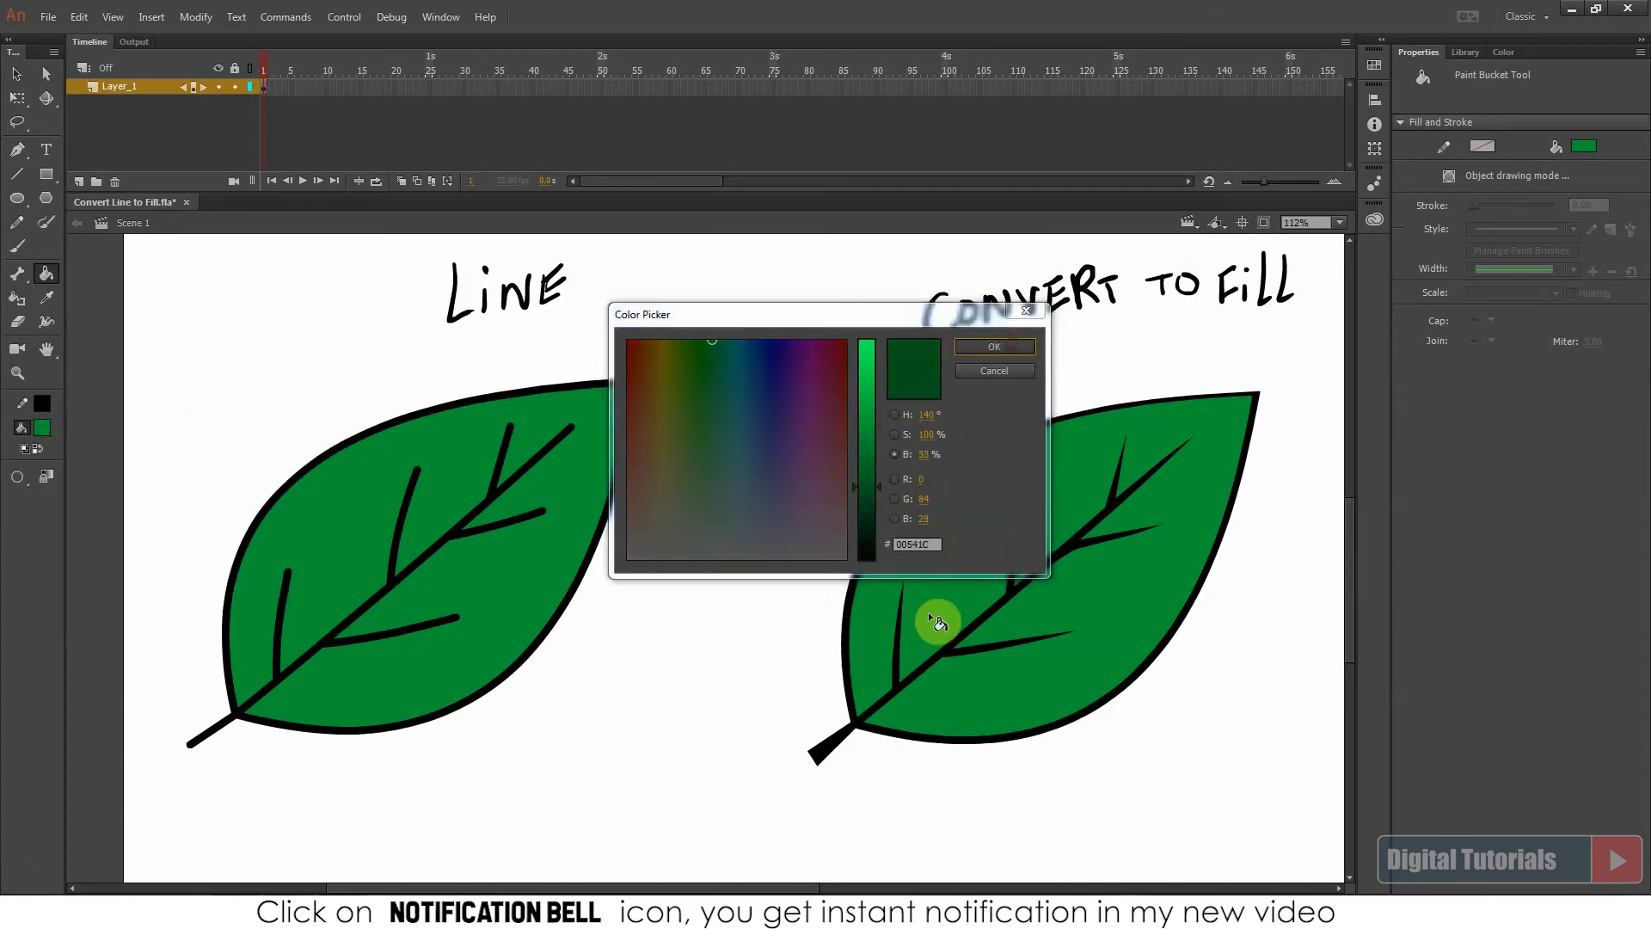
click(864, 725)
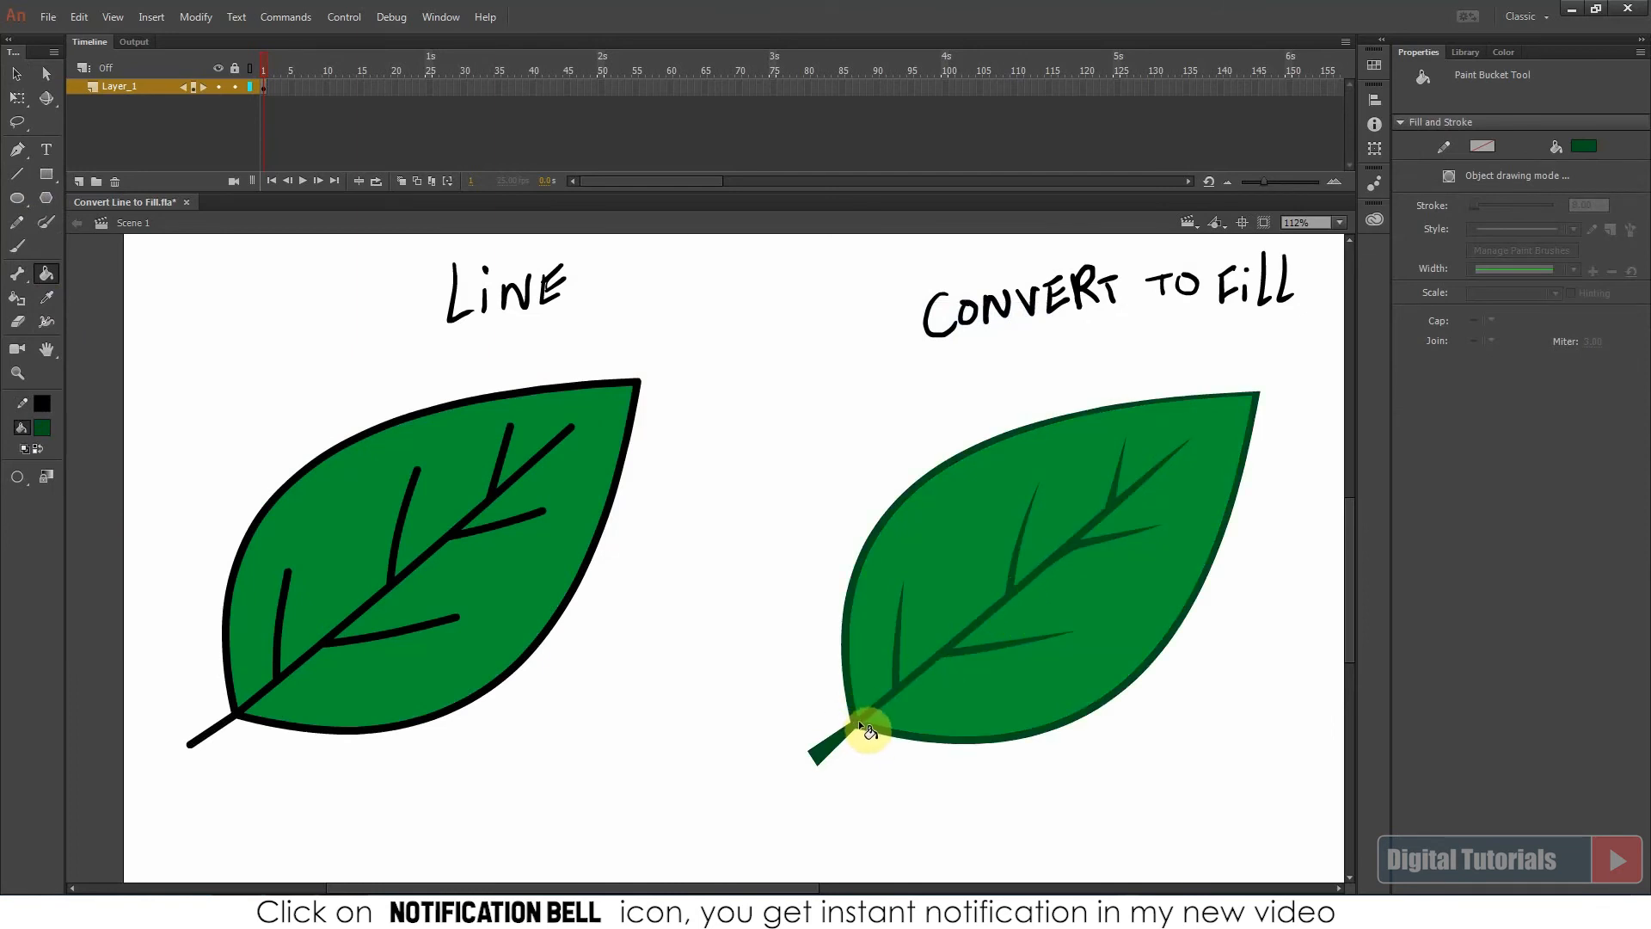
ctrl+double_click(529, 650)
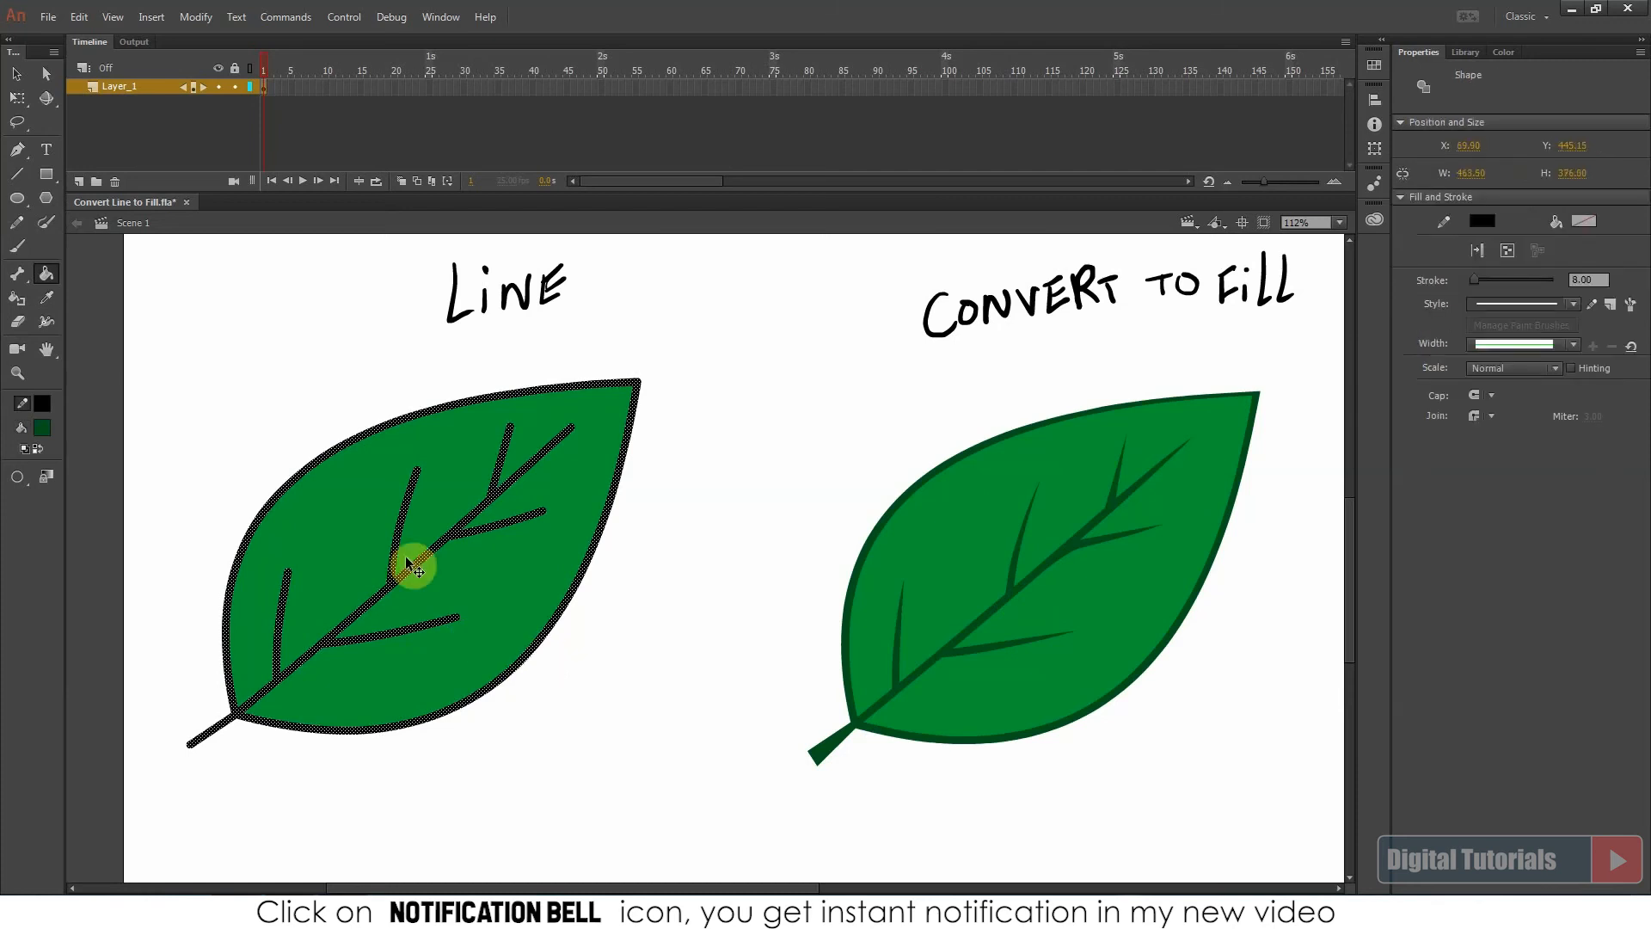
ctrl+click(631, 539)
mouse_move(929, 768)
mouse_down()
mouse_move(859, 767)
mouse_move(887, 774)
mouse_up()
key(ctrl+z)
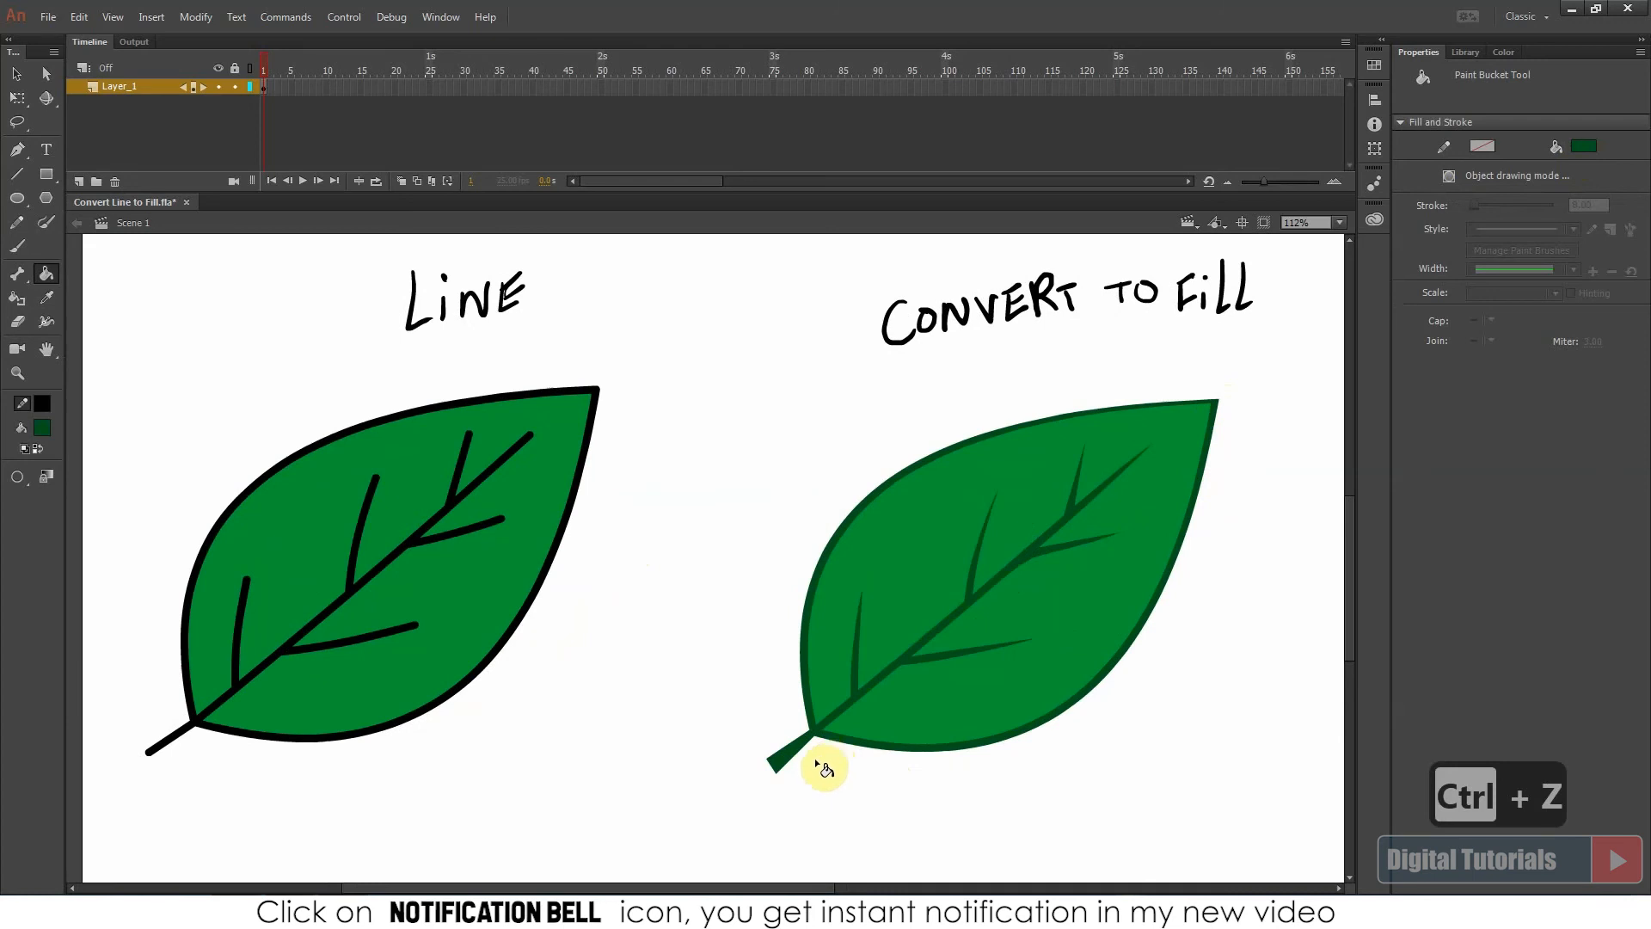
Choose a slightly darker green fill colour and repaint the converted leaf's outline and veins with it
click(42, 428)
click(338, 441)
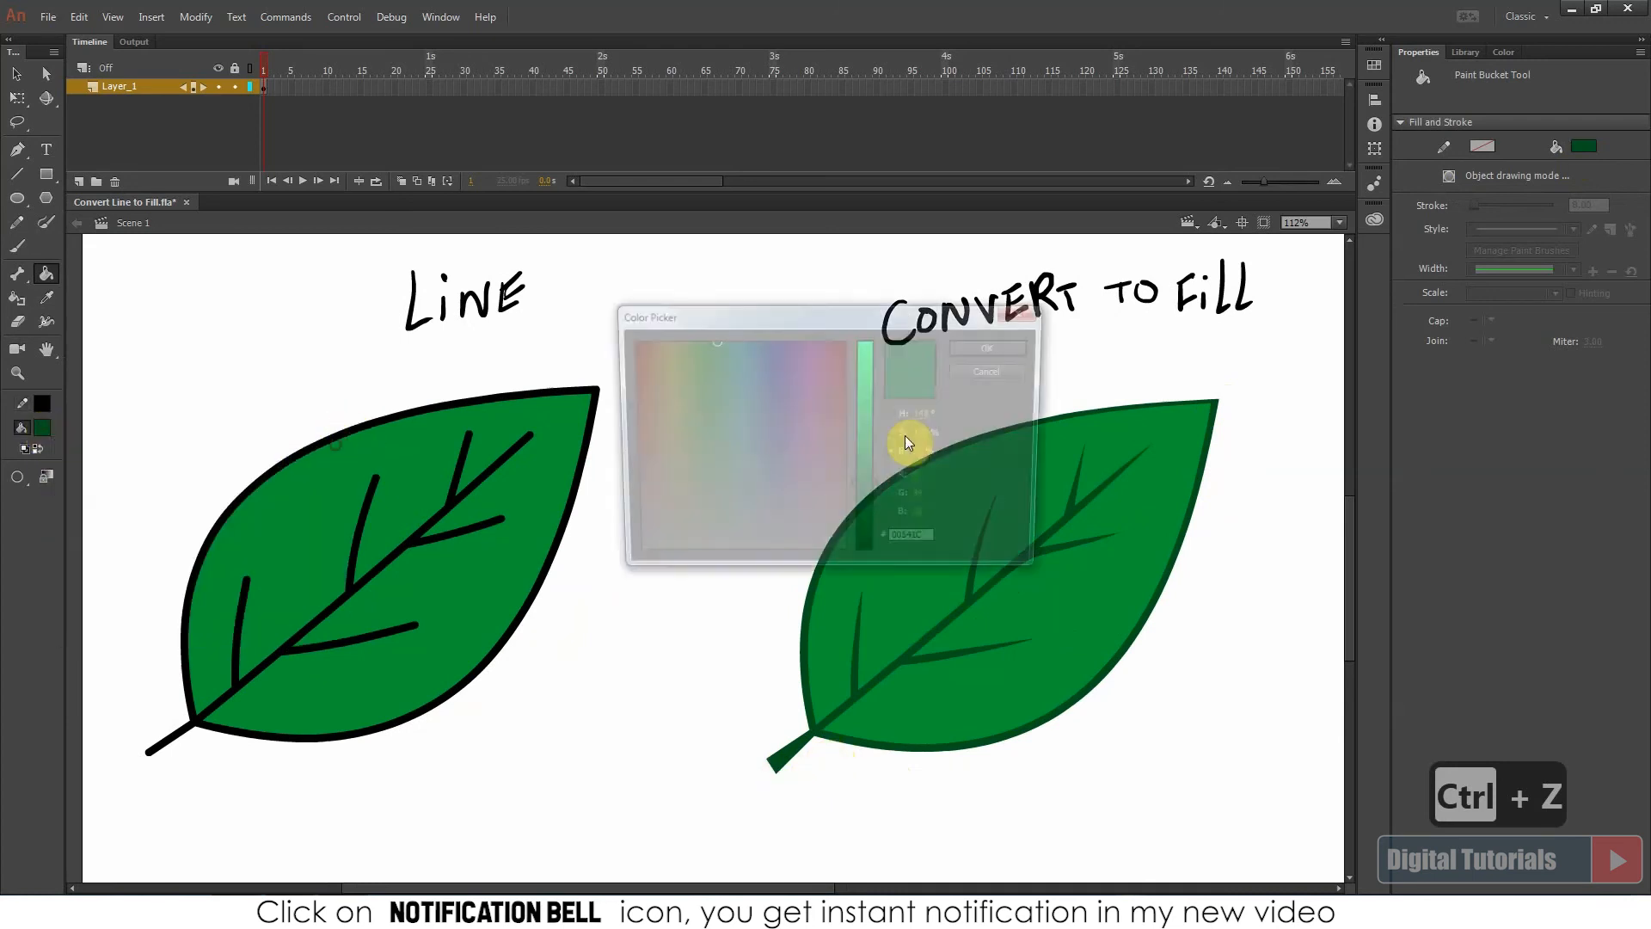
click(975, 346)
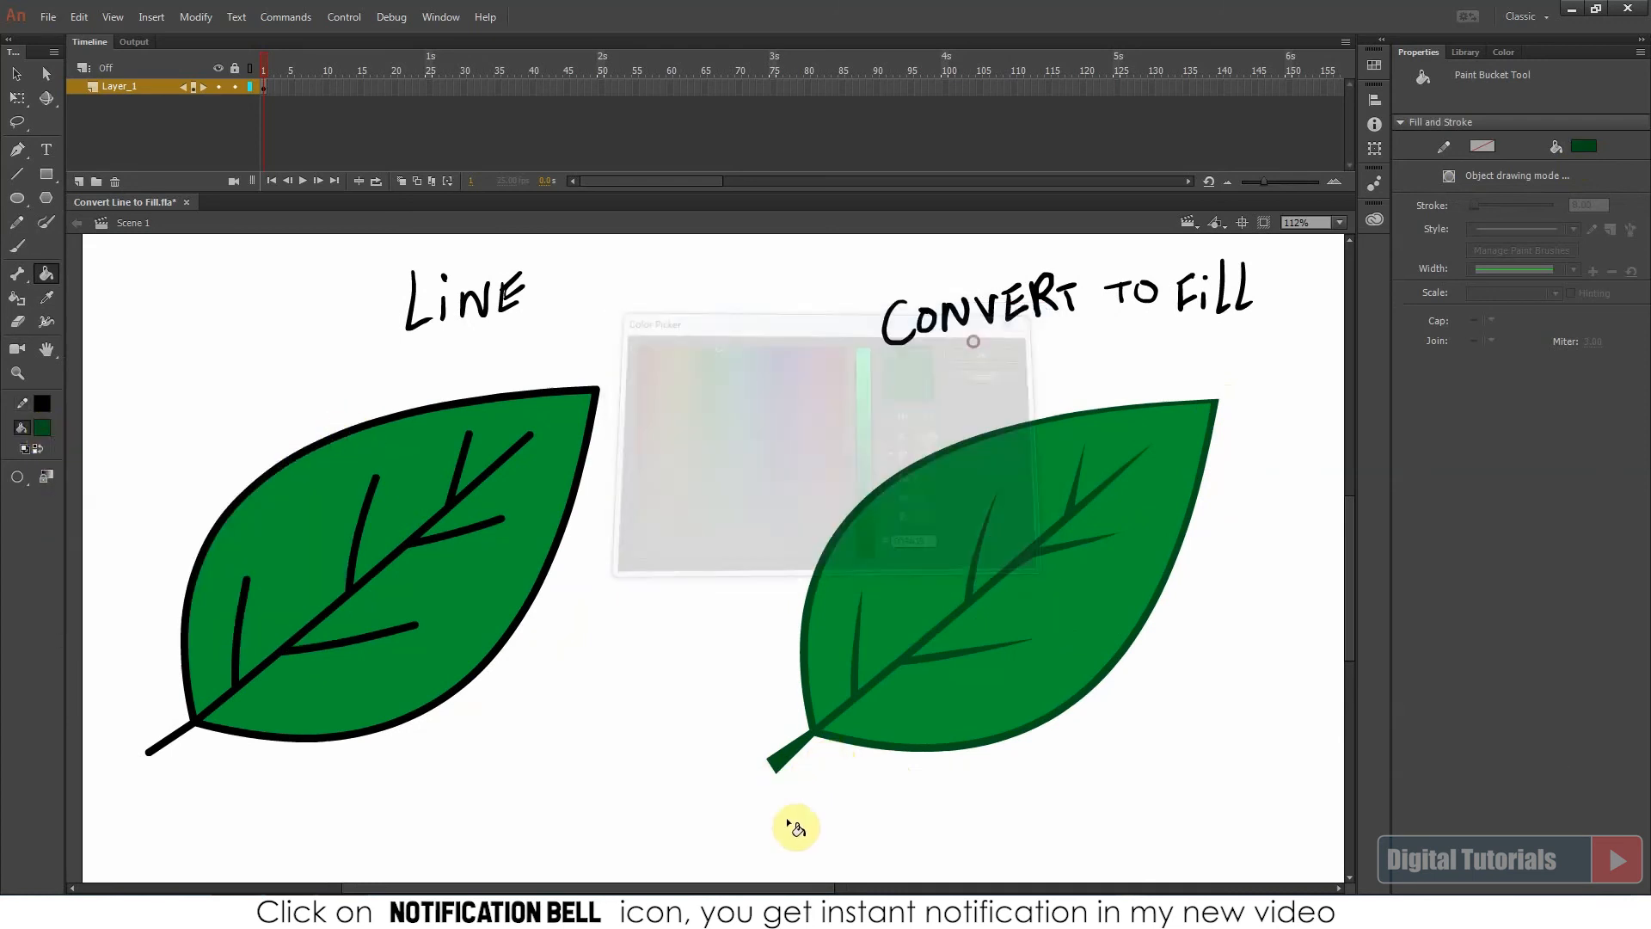
click(818, 733)
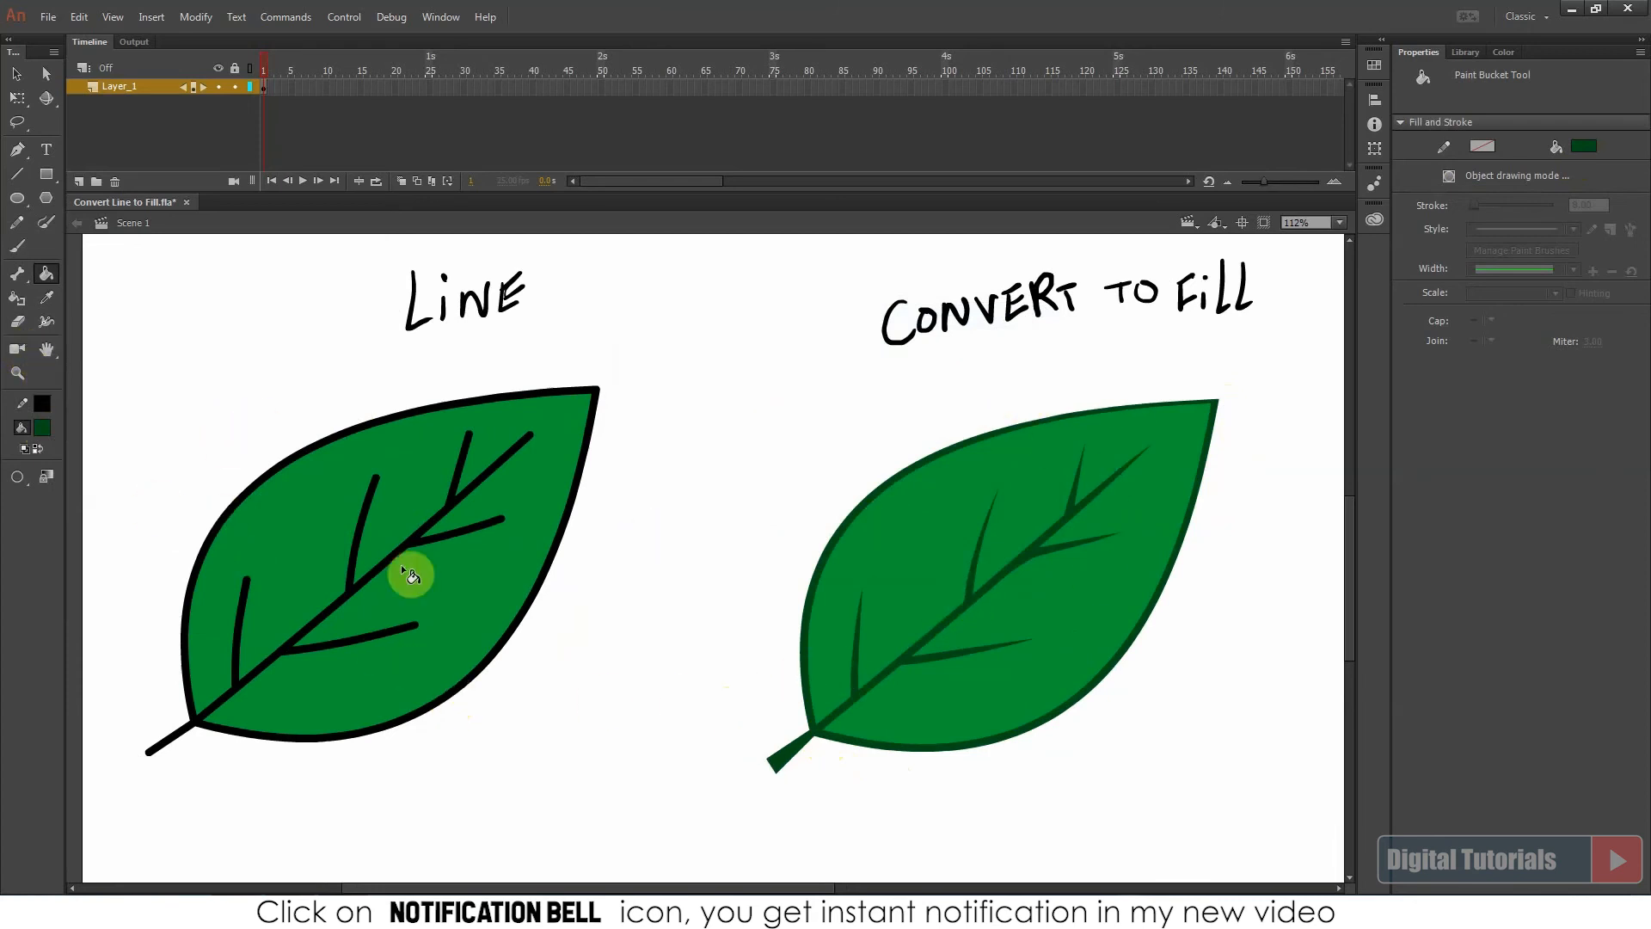
Fit the whole stage in view and save the document
drag(800, 542, 818, 516)
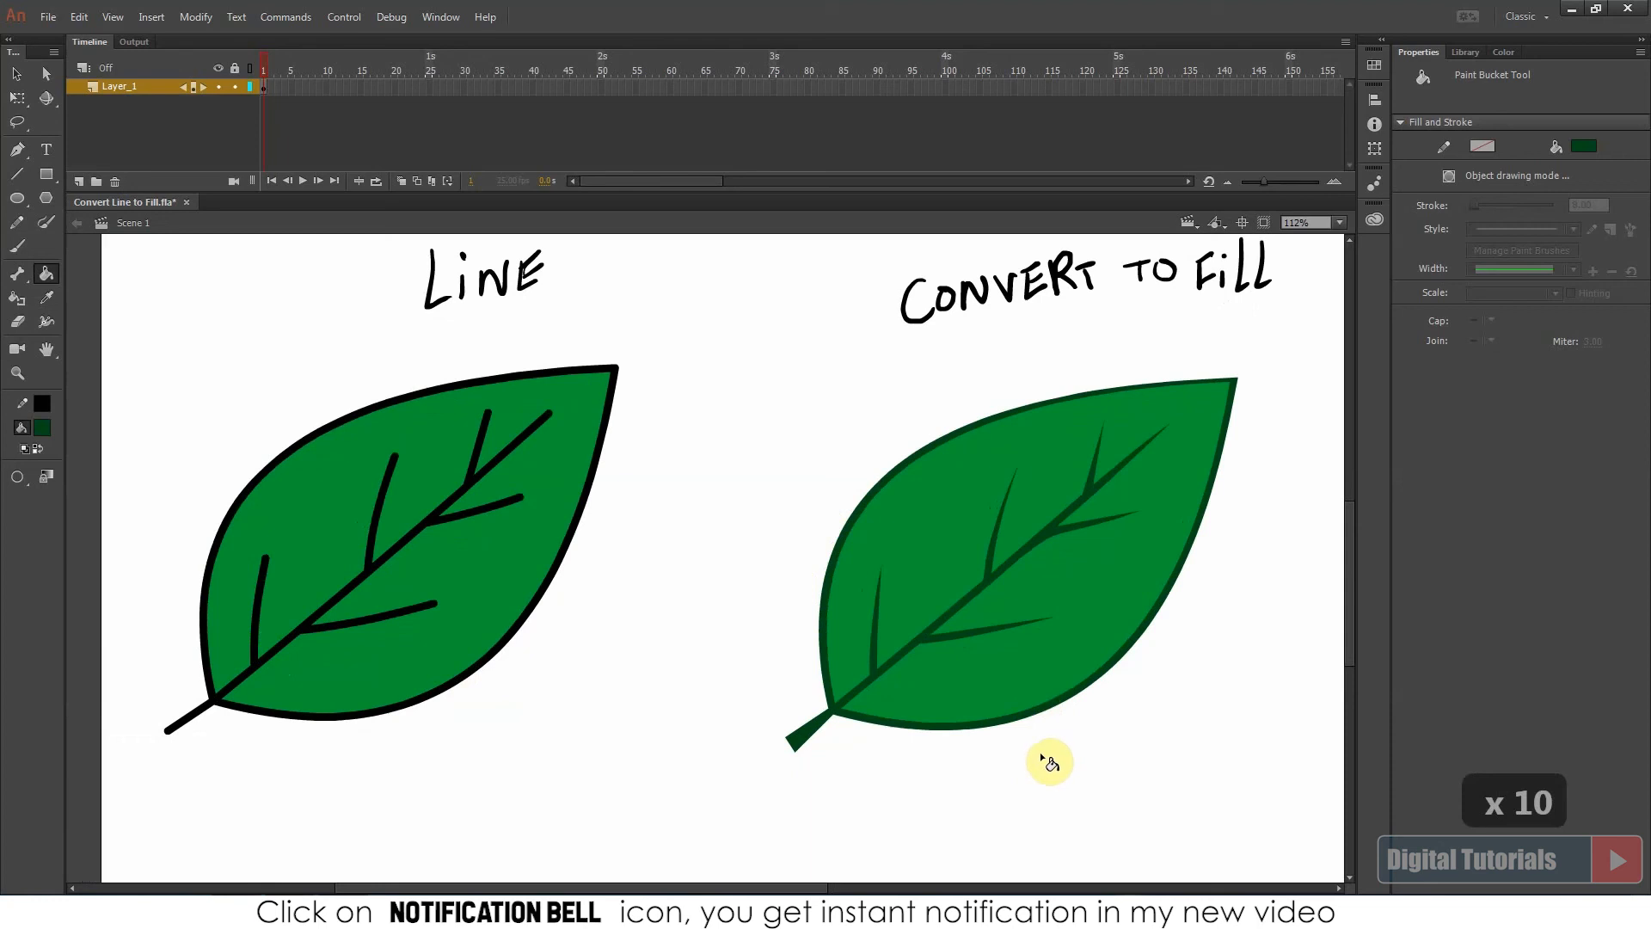
key(v)
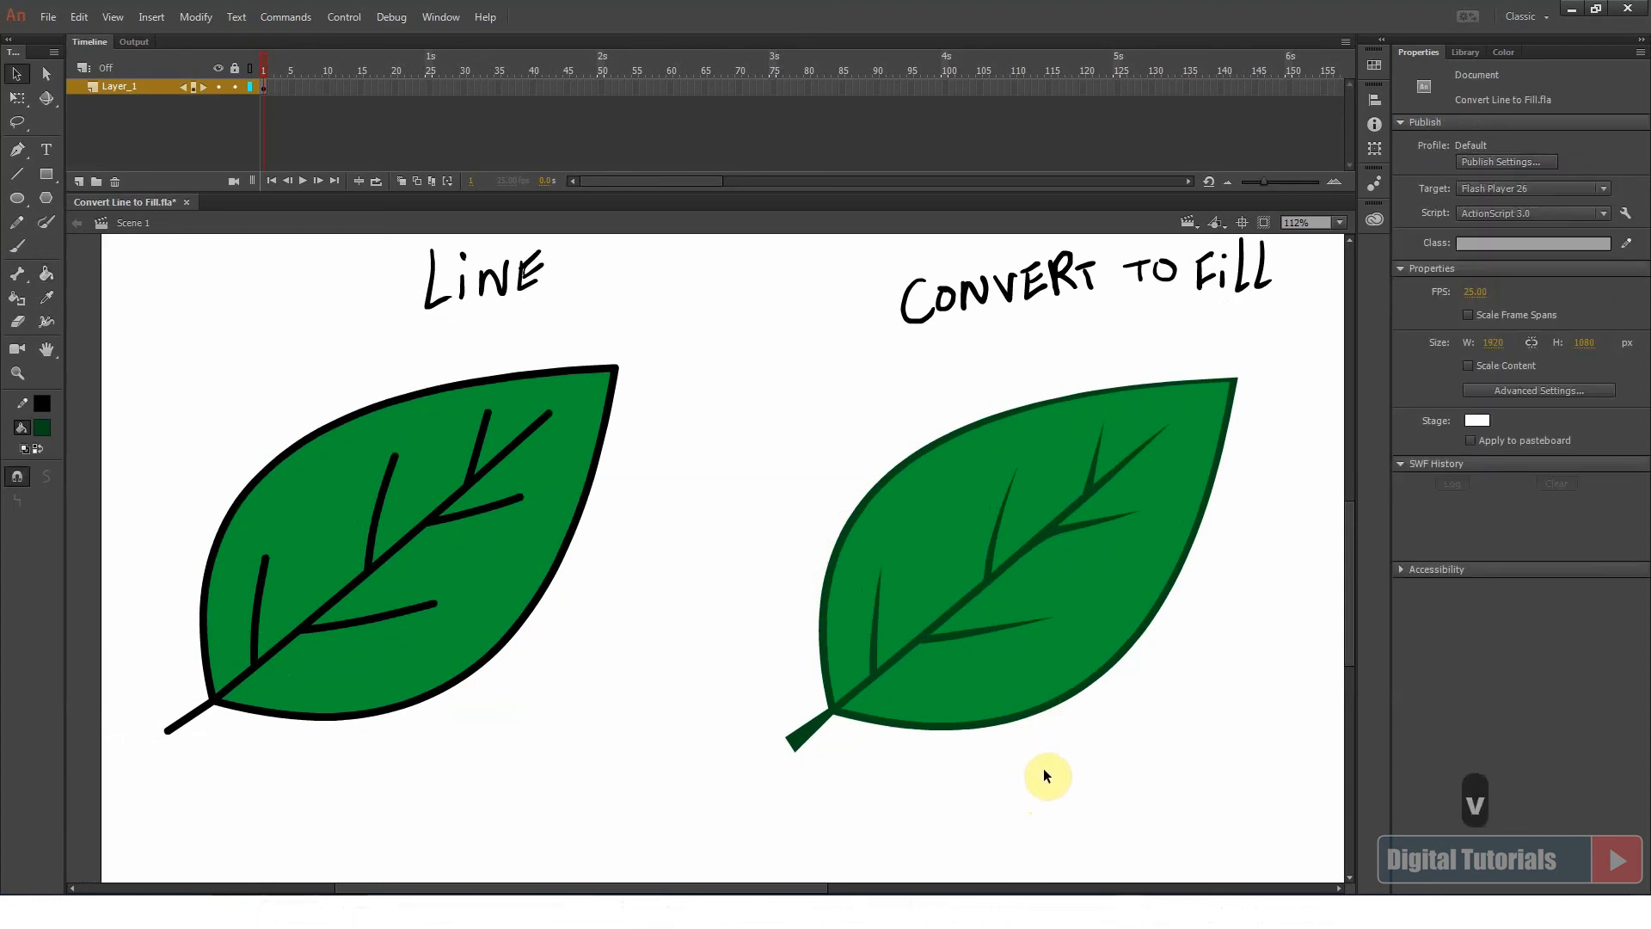
key(q)
click(1340, 223)
click(1345, 229)
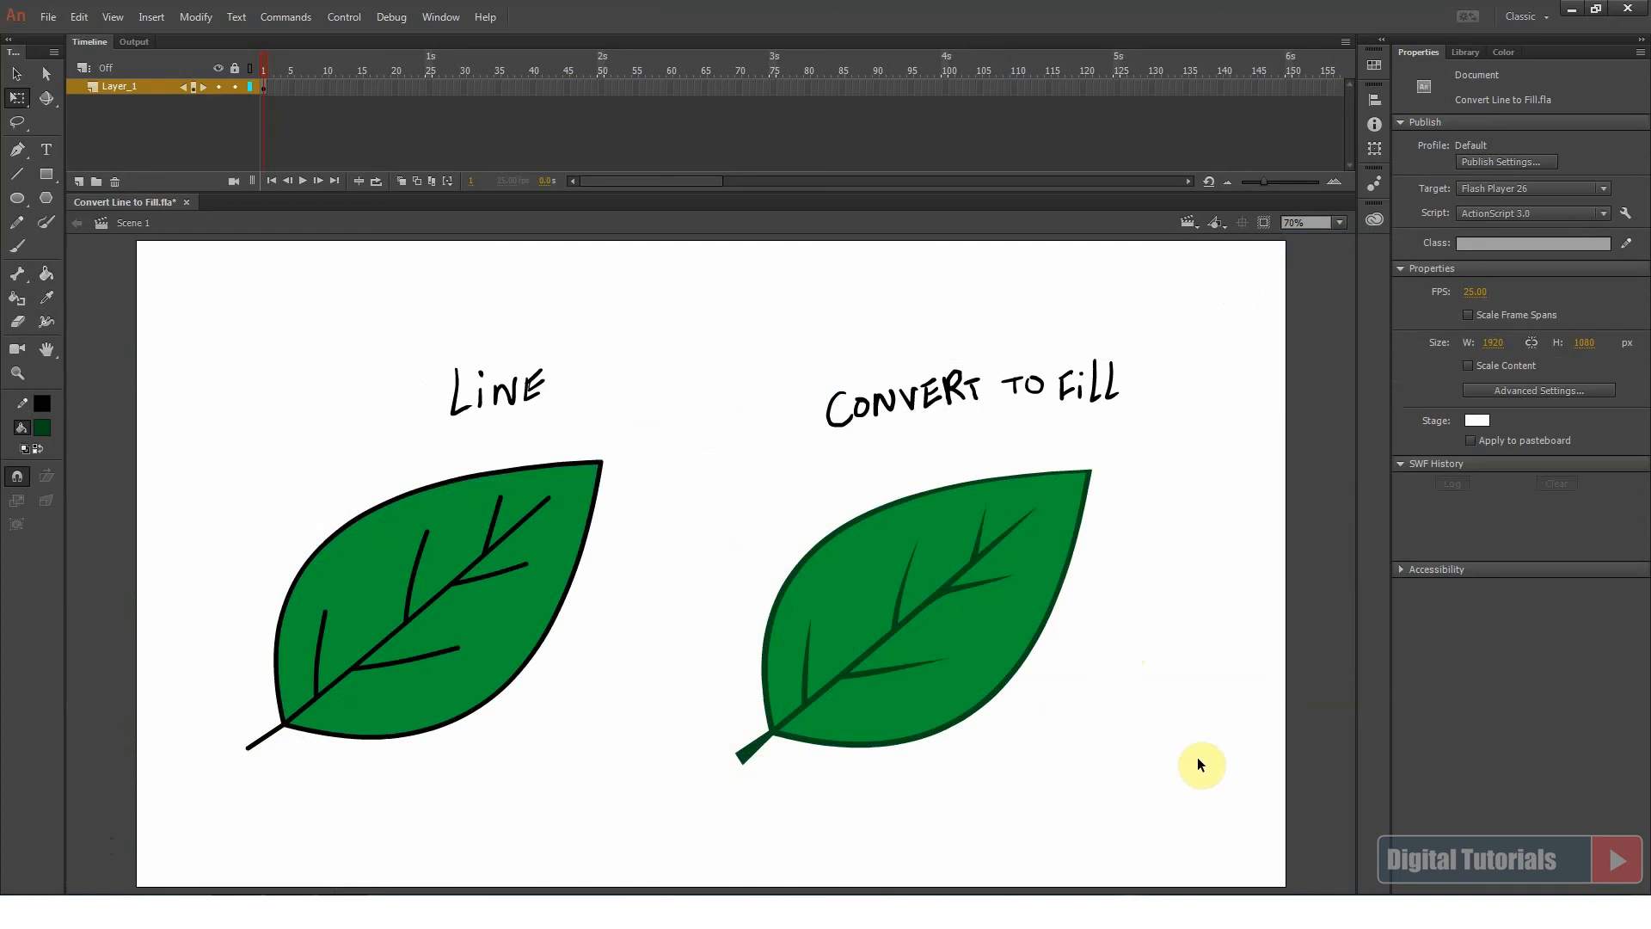
key(ctrl+s)
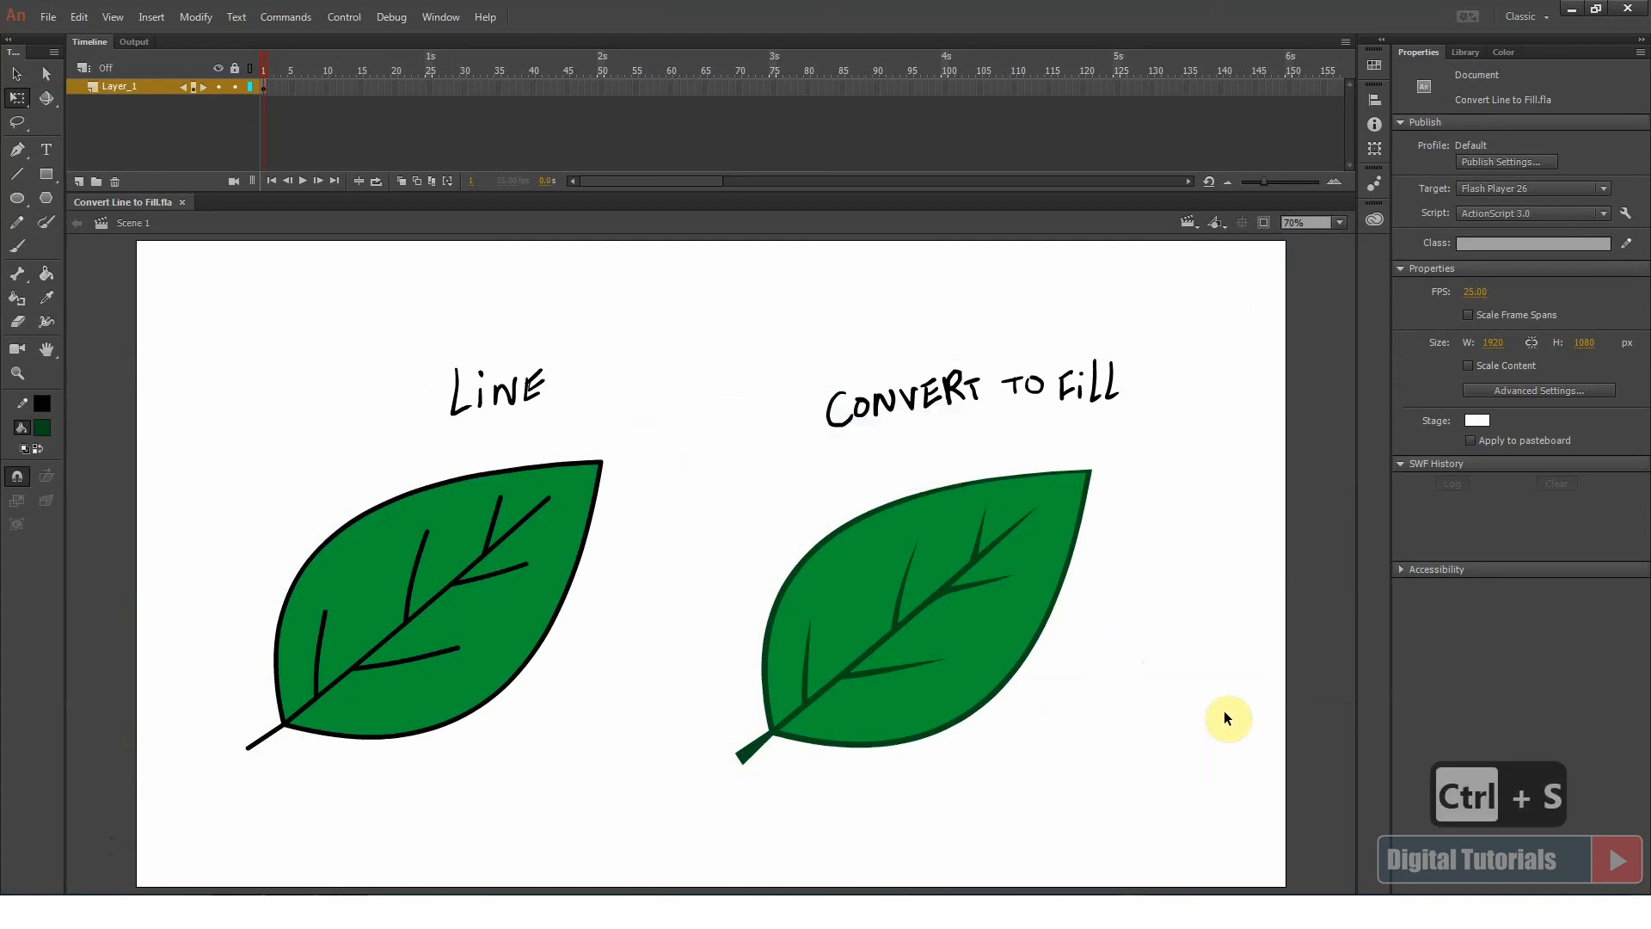